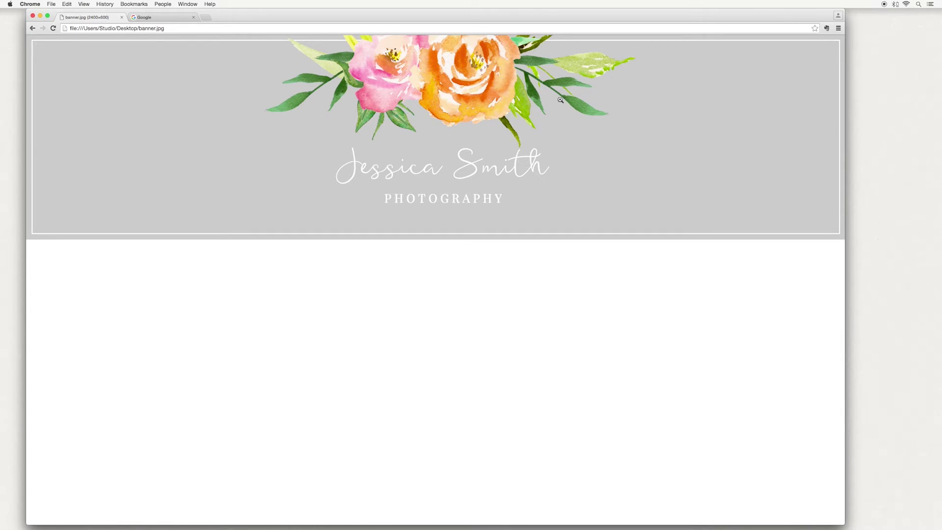
left_click(150, 18)
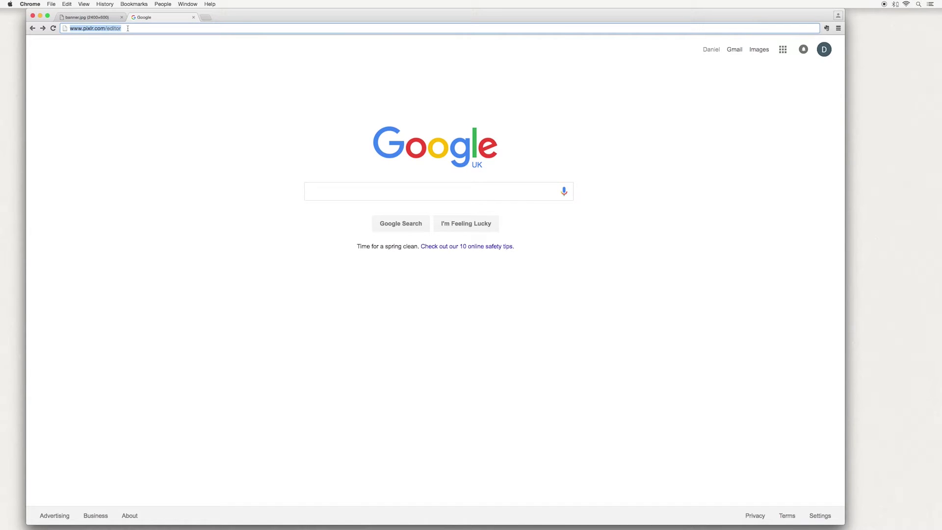
key("Return")
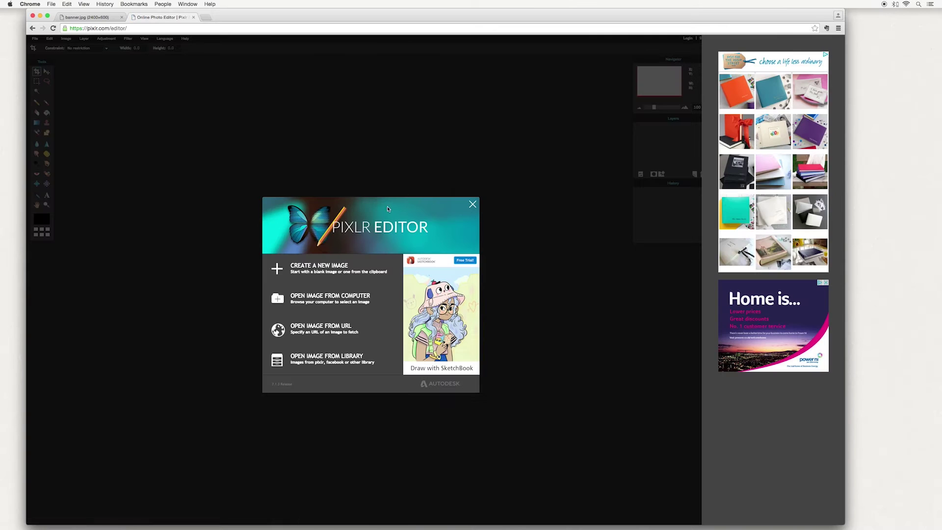
Create a new blank image with width 2400 px and height 600 px.
left_click(329, 273)
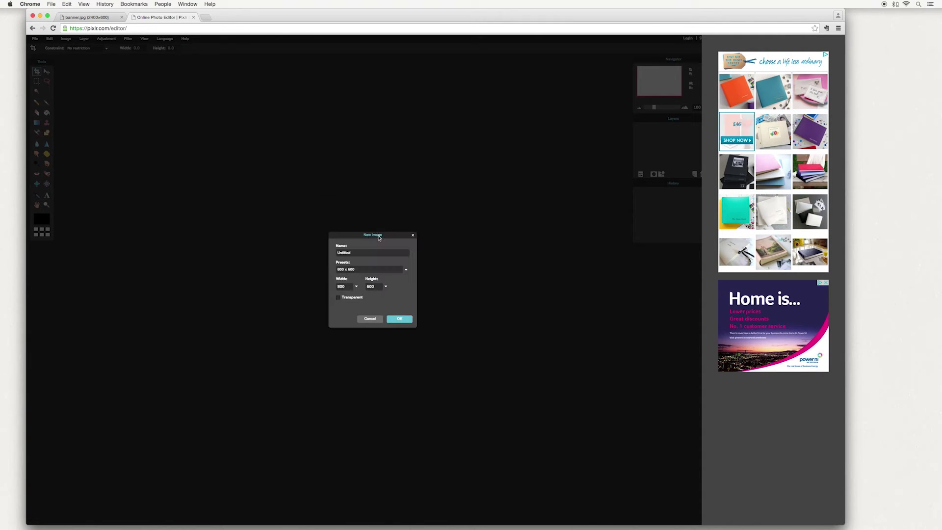
left_click_drag(374, 234, 372, 112)
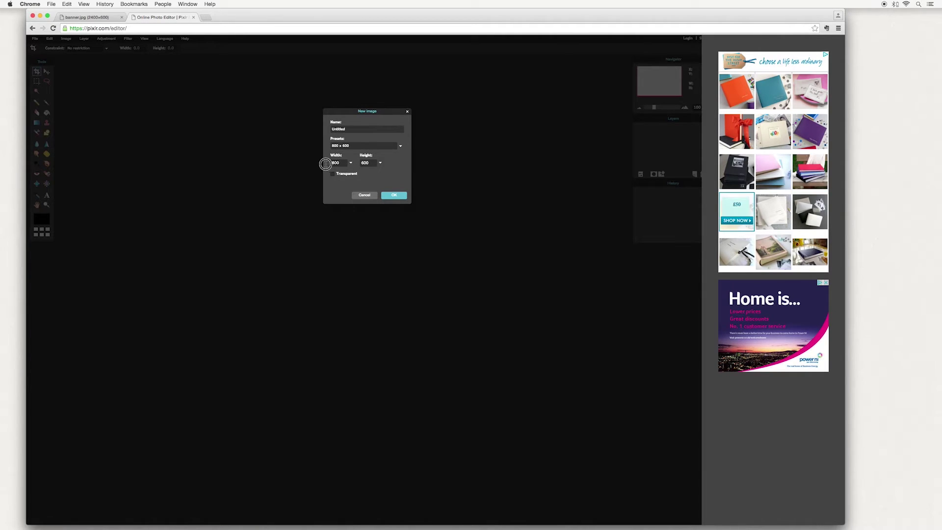
double_click(336, 162)
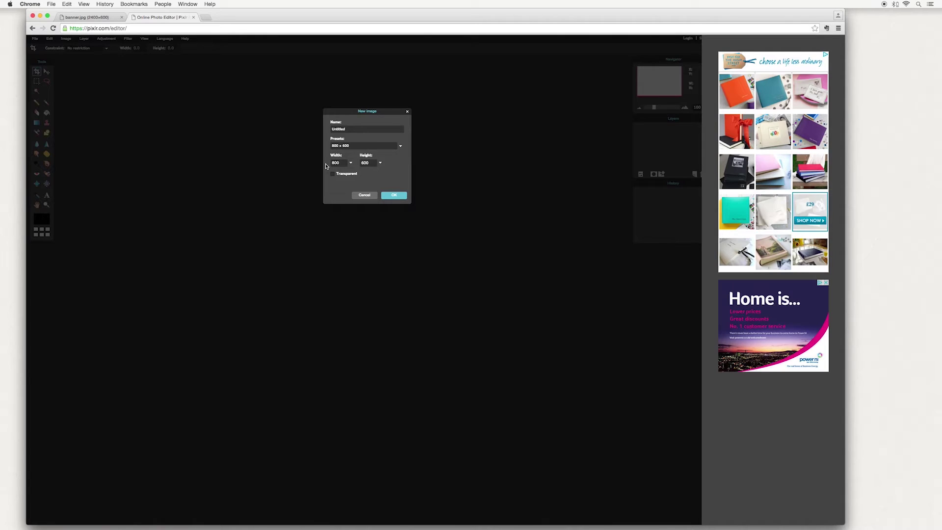
type("24")
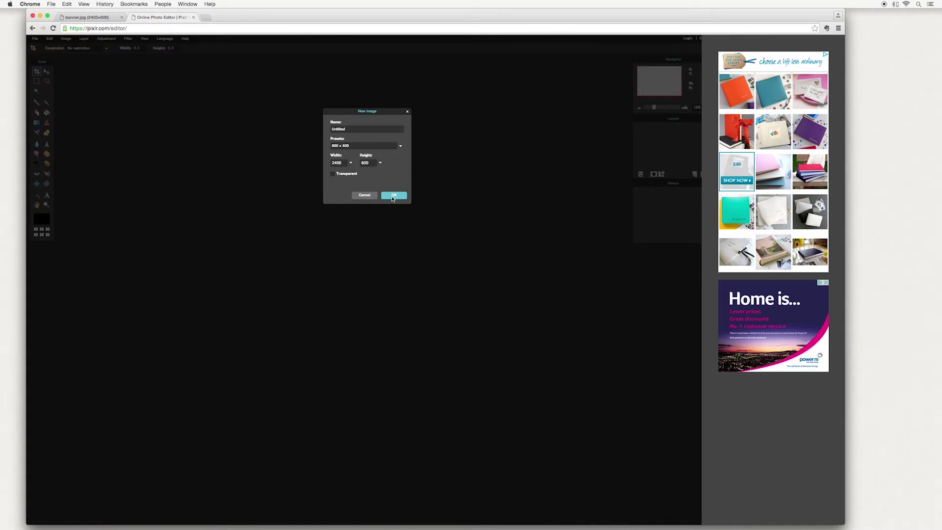
left_click(393, 195)
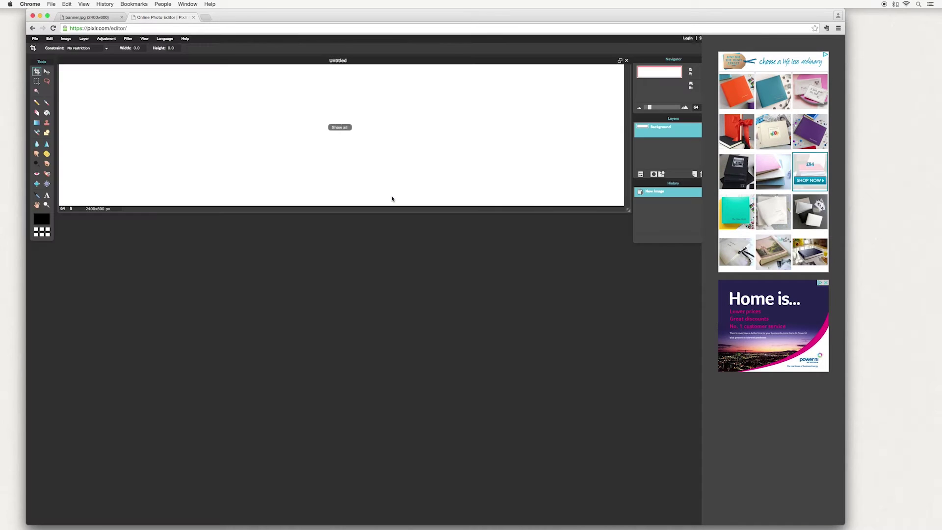
Set the primary colour to #cccccc and paint-bucket fill the whole Background layer grey.
left_click_drag(313, 59, 313, 155)
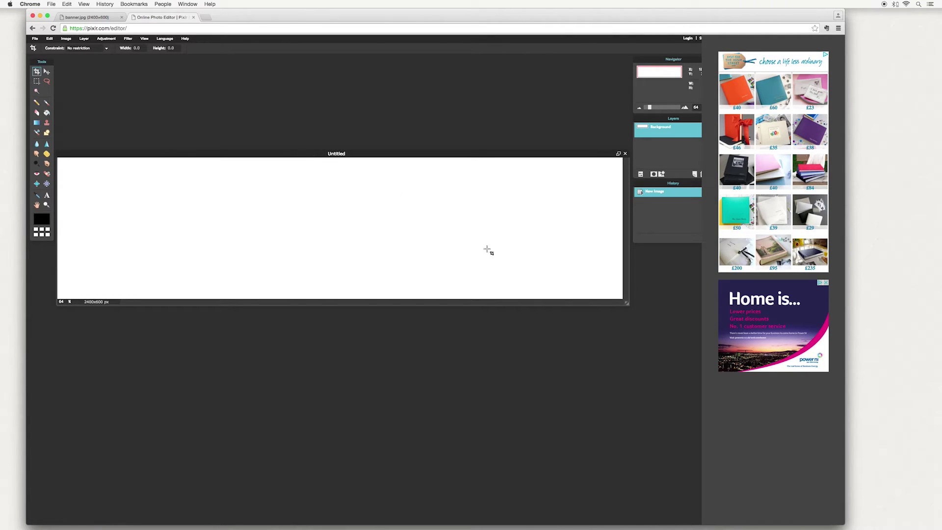
left_click_drag(626, 304, 634, 313)
left_click_drag(382, 153, 378, 152)
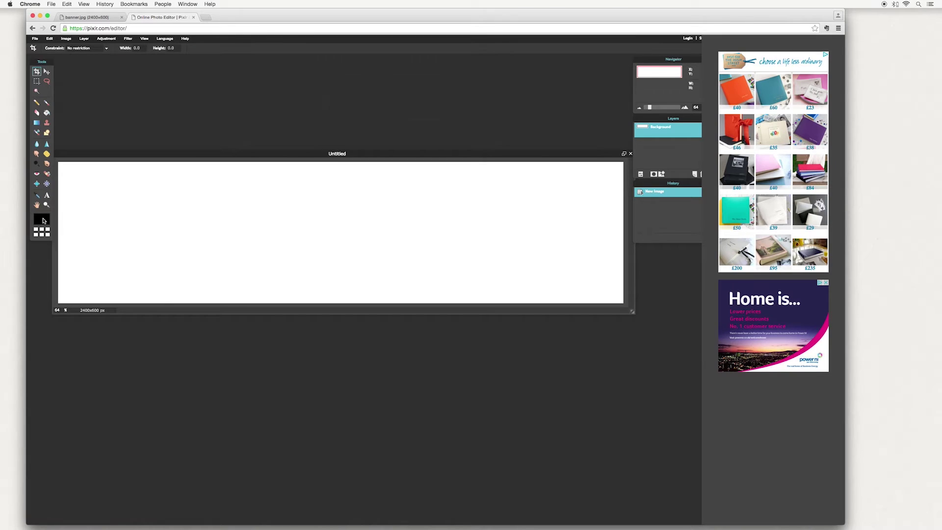
left_click(44, 220)
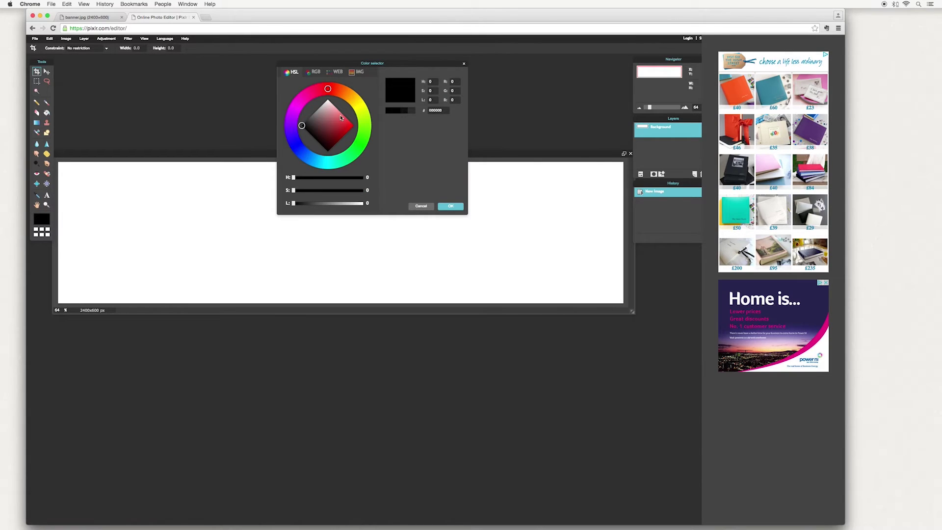
left_click_drag(325, 113, 373, 120)
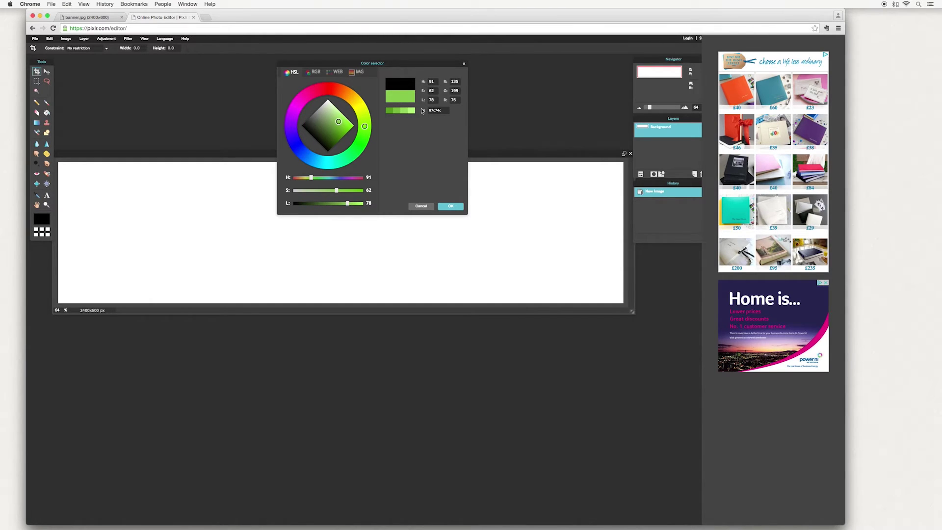
left_click(431, 110)
type("cccccc")
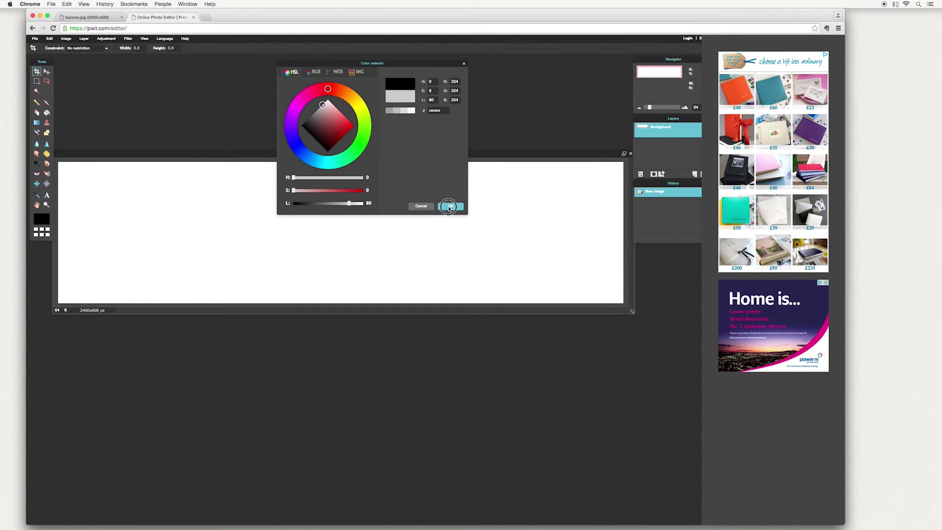
left_click(450, 206)
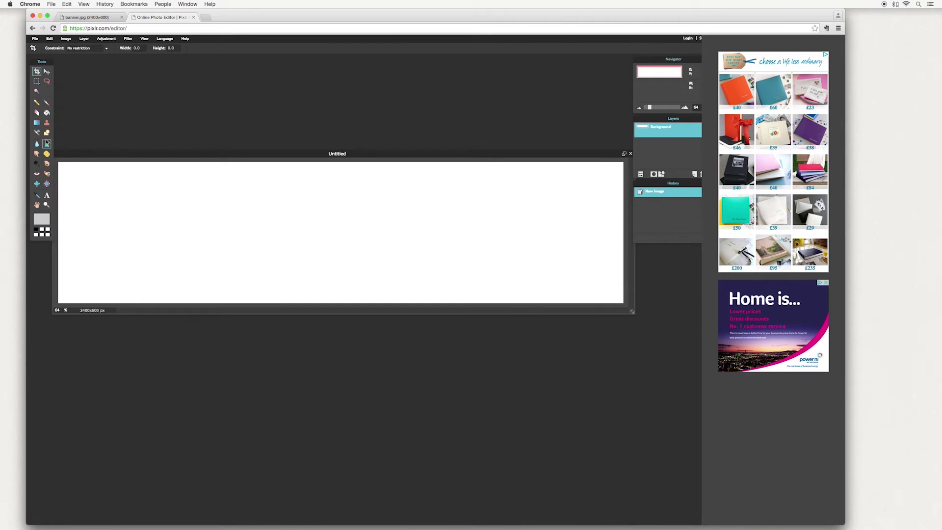
left_click(47, 113)
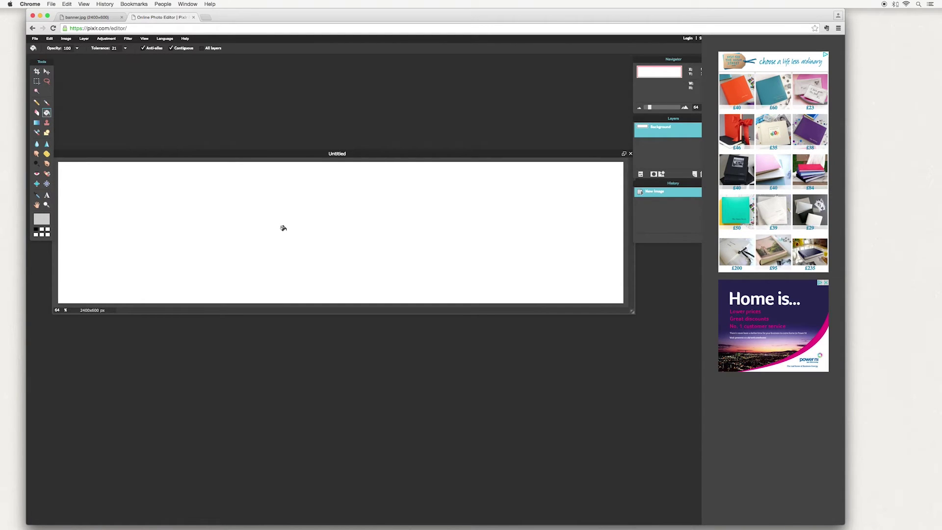
left_click(321, 225)
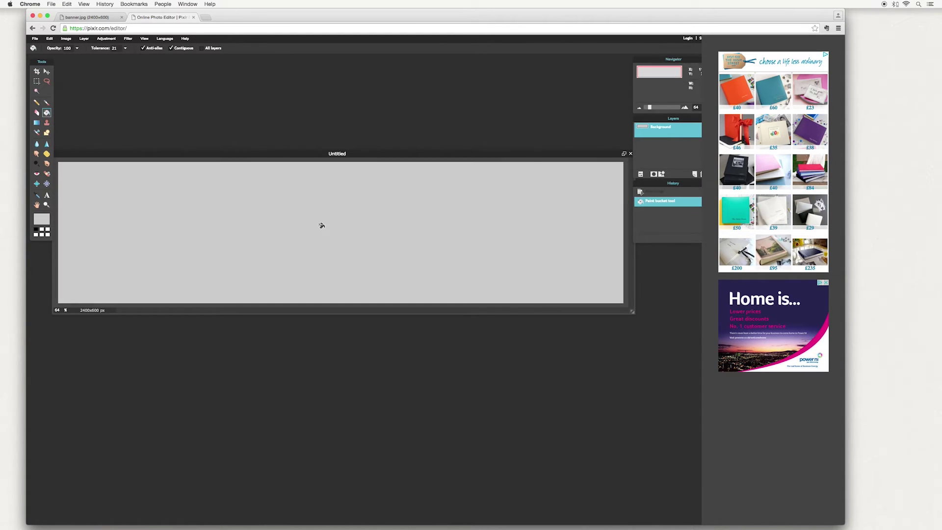
Add a new layer and set the rectangle shape tool to border size 5, no fill, white.
left_click(695, 176)
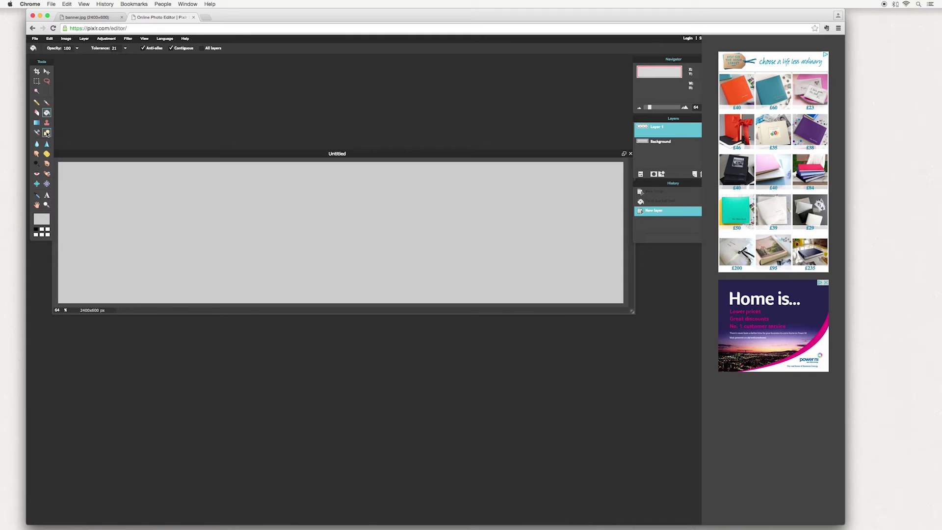
left_click(47, 132)
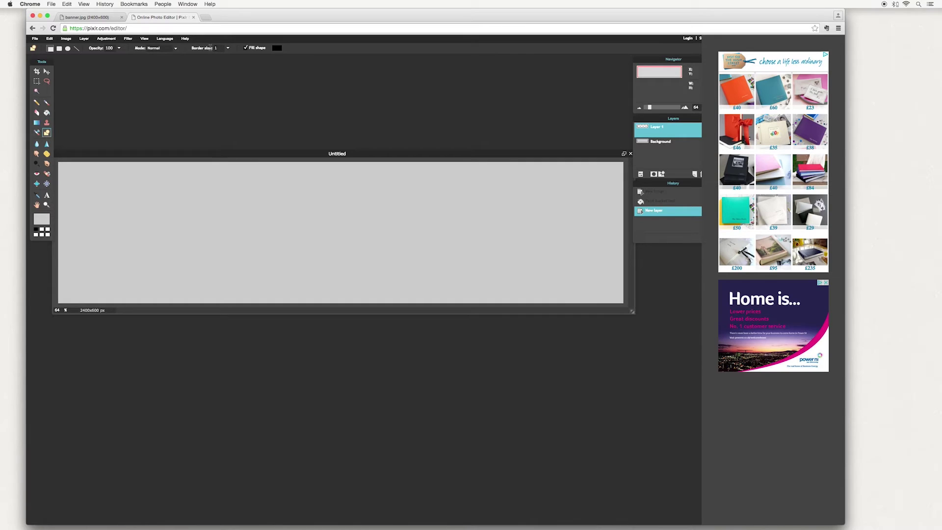
left_click(218, 46)
left_click(42, 219)
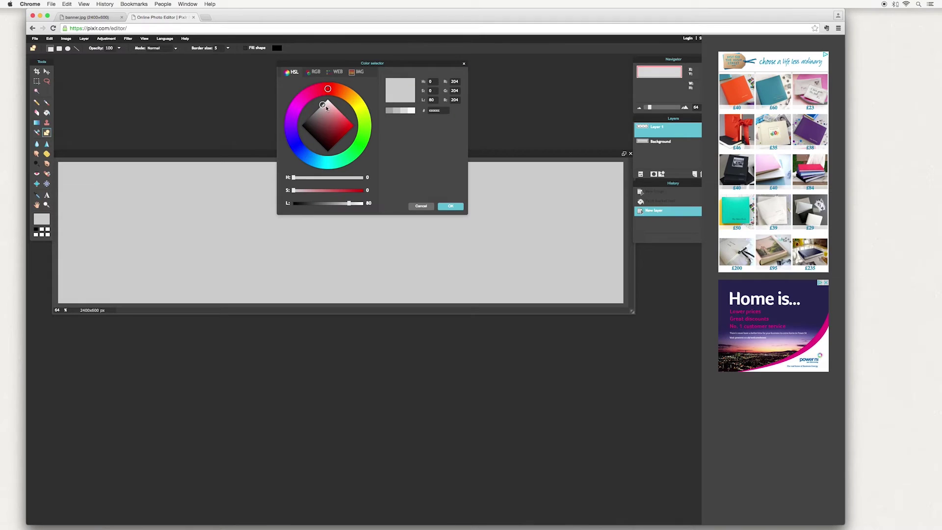
left_click_drag(327, 108, 329, 99)
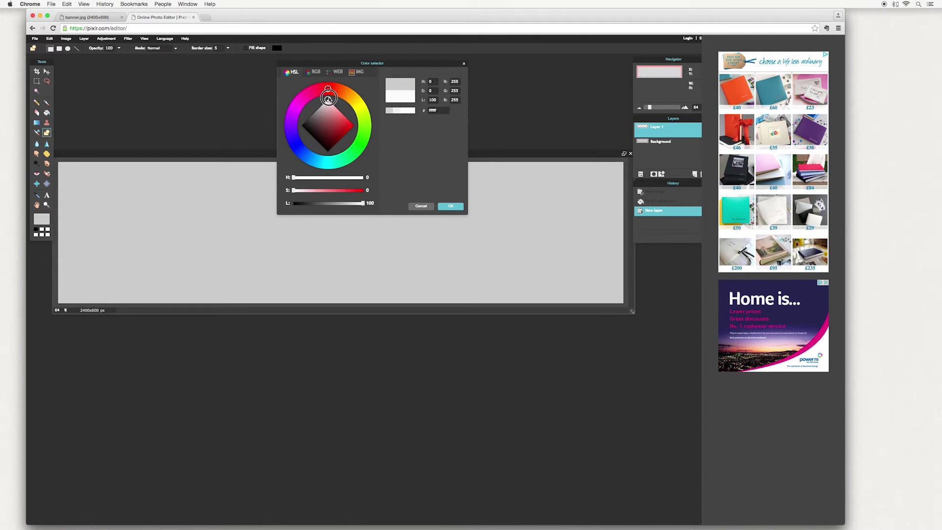
left_click(453, 207)
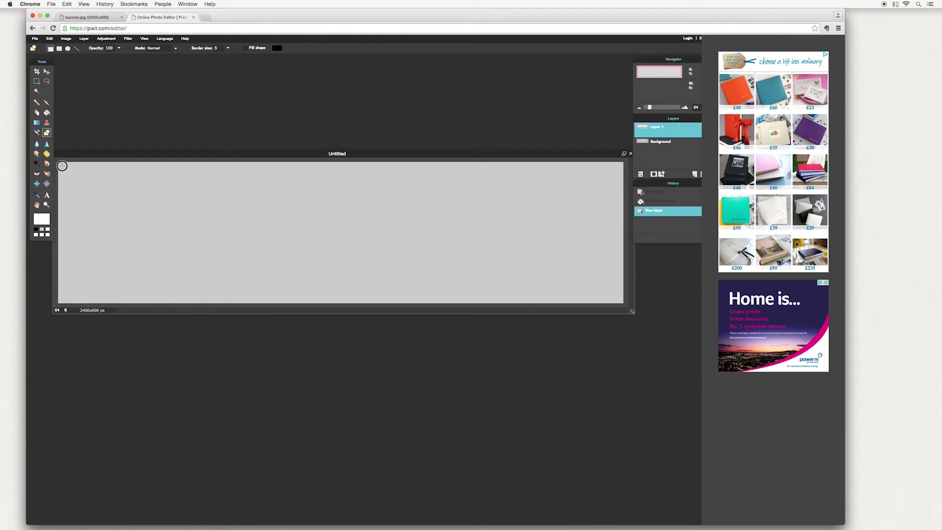
Draw the white rectangular frame just inside the banner's edges.
left_click_drag(62, 166, 620, 299)
left_click_drag(620, 298, 619, 298)
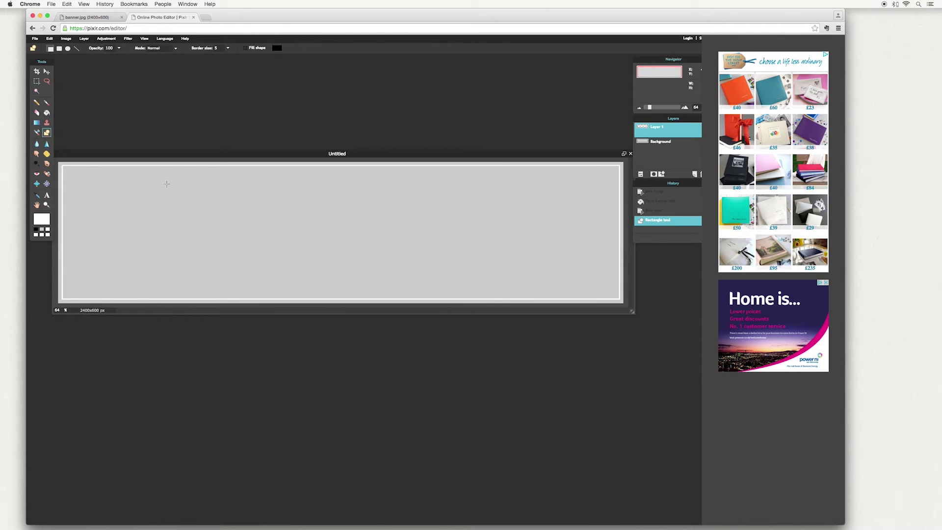
left_click(48, 196)
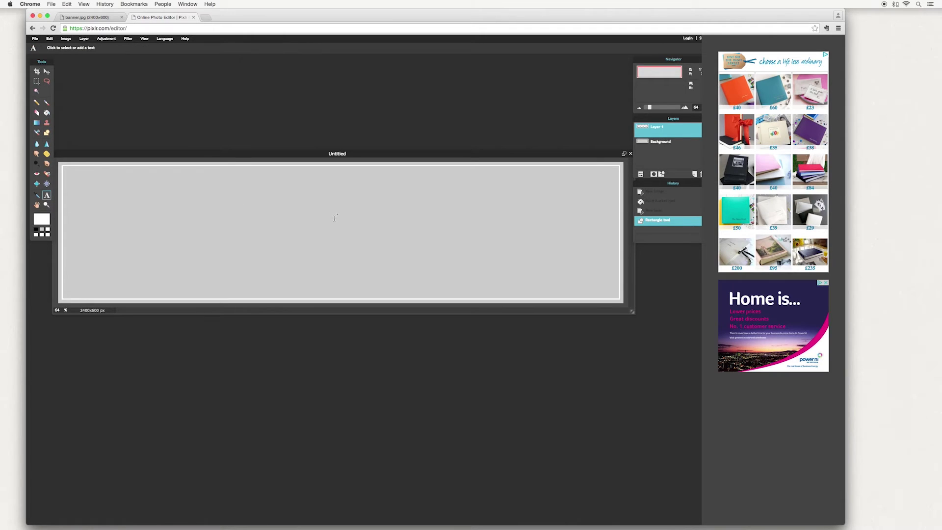
Type the photographer's name in a new text box and set its font to featherly.
left_click(302, 198)
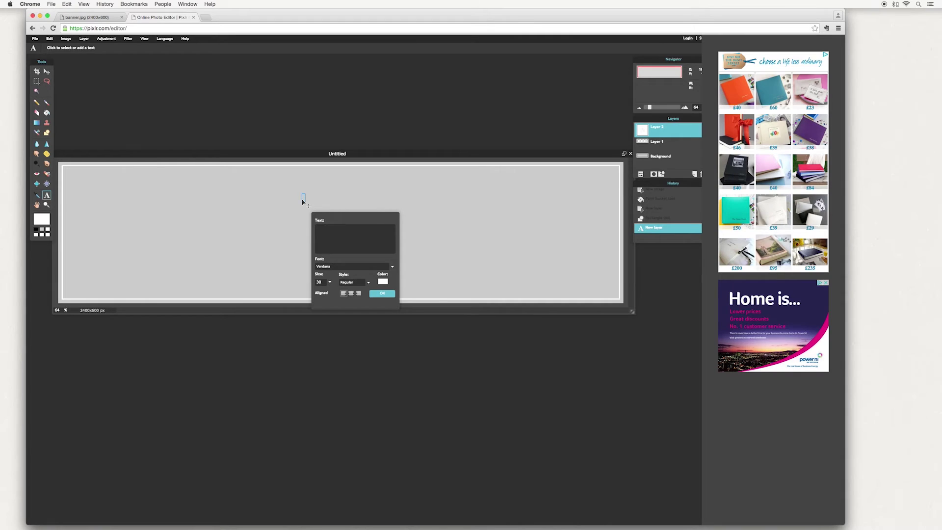
type("Jessica Smith")
left_click_drag(360, 220, 421, 146)
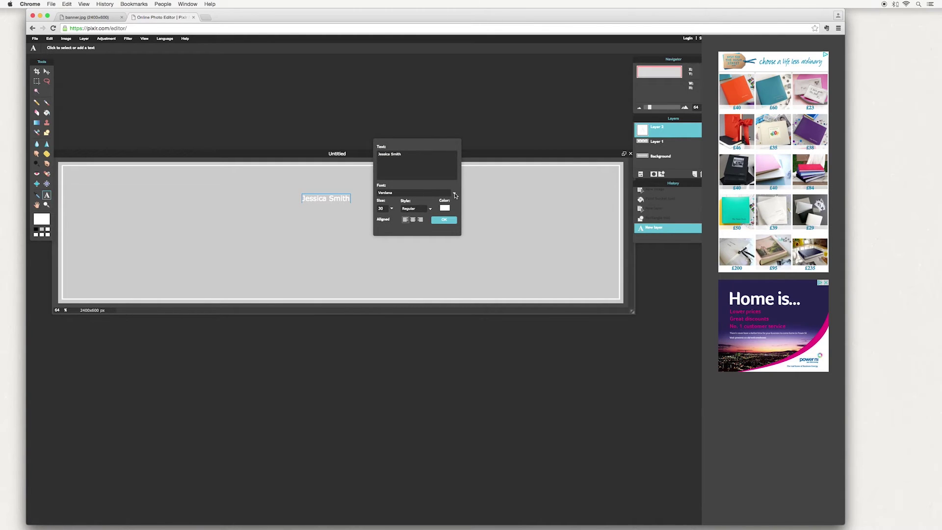
left_click(455, 196)
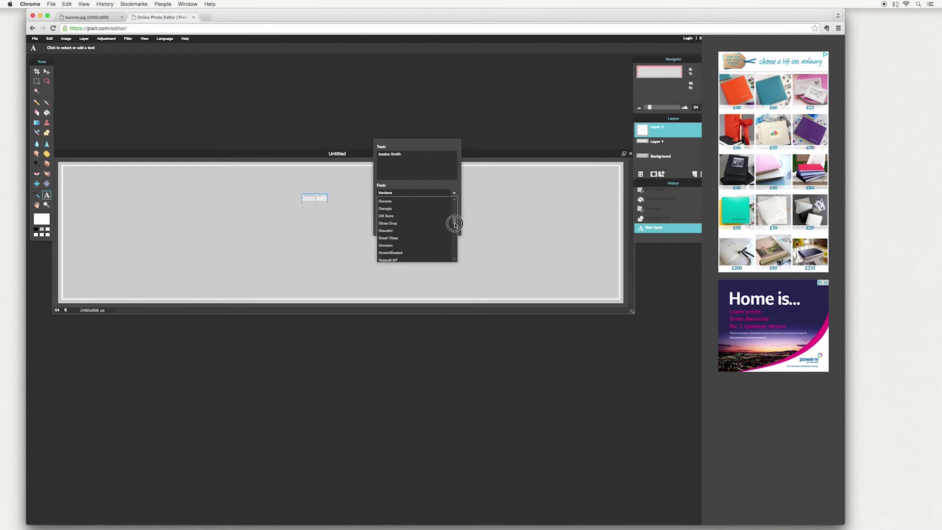
left_click_drag(455, 225, 454, 256)
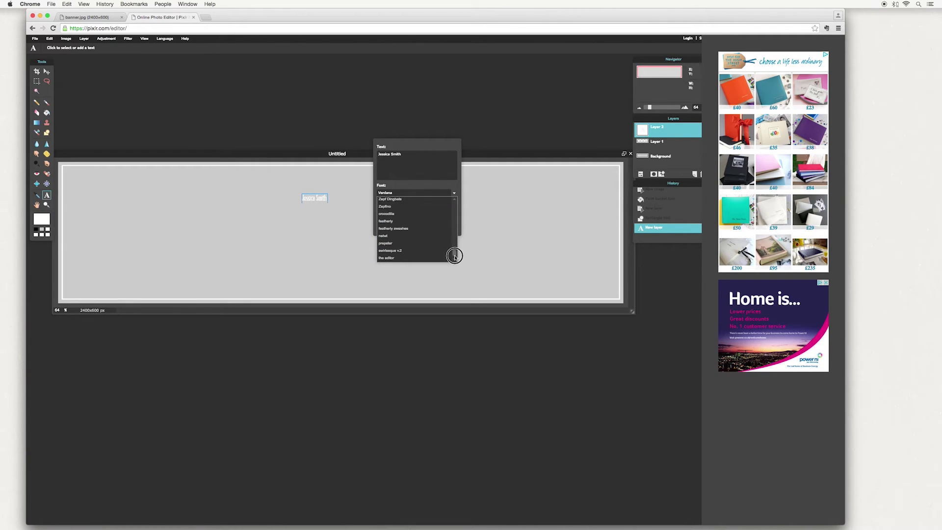
left_click(384, 221)
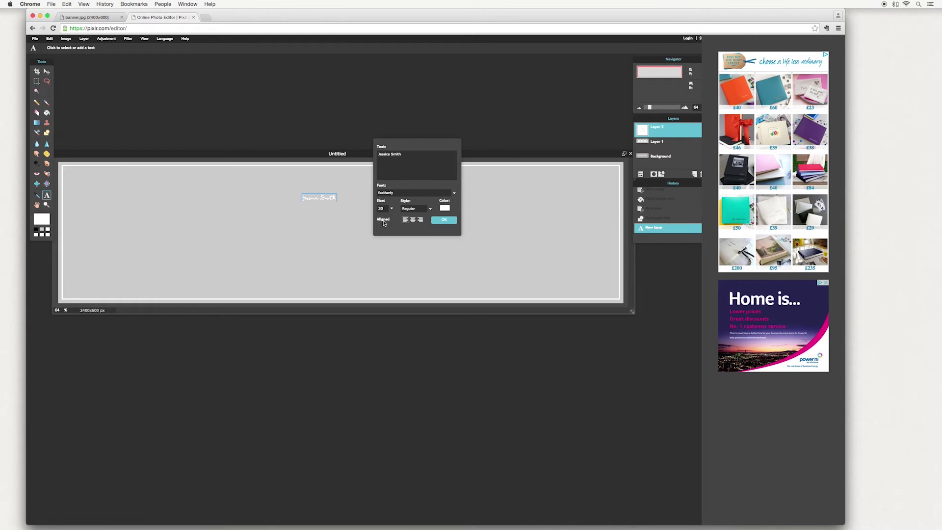
Set the name's text size to 130, add a line break after it, and commit.
left_click(392, 208)
left_click_drag(365, 219, 393, 220)
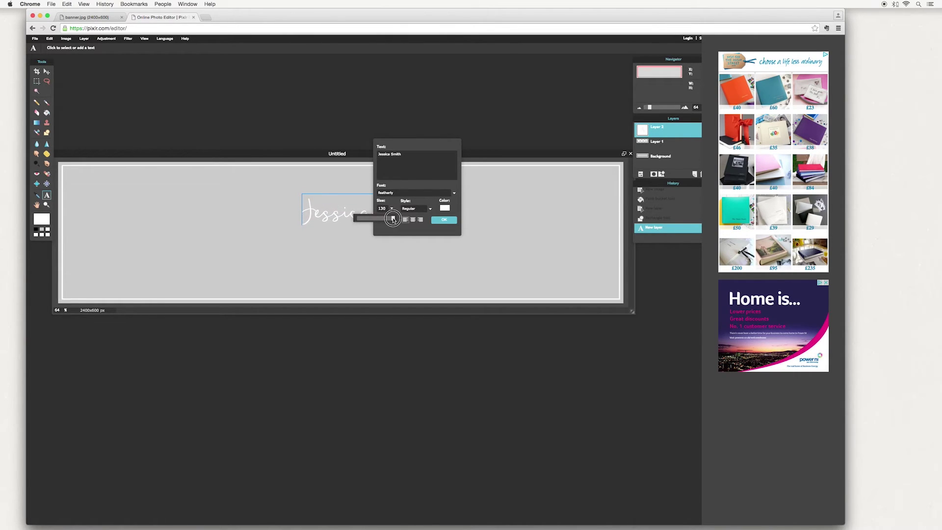
left_click(413, 147)
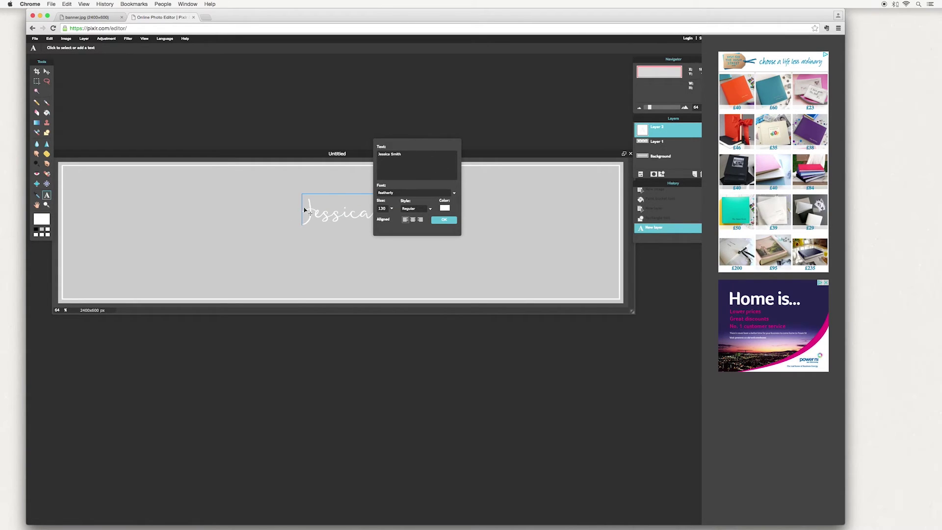
left_click(379, 154)
left_click(406, 154)
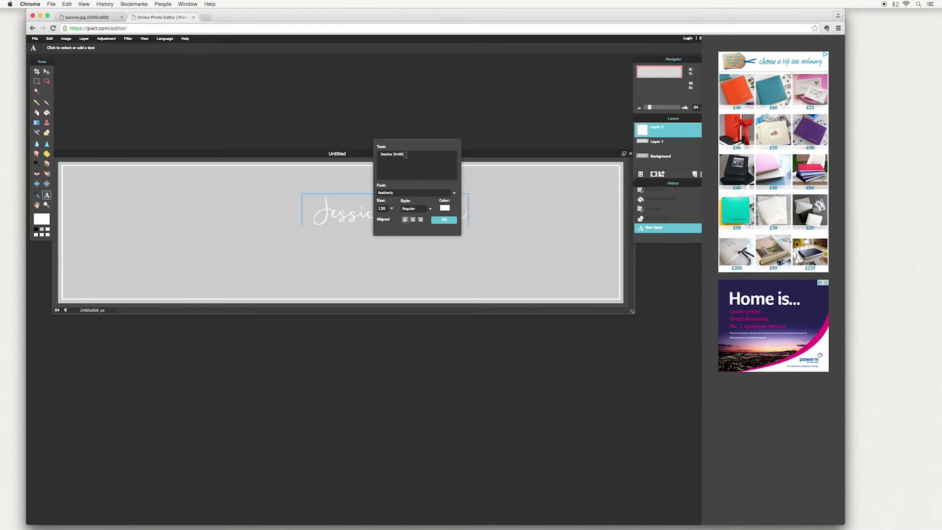
key("Return")
left_click(448, 220)
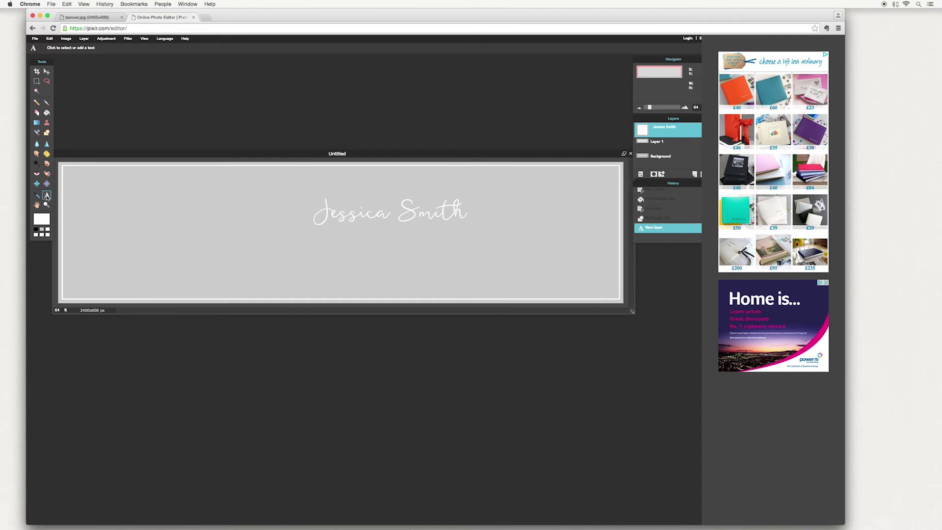
Start a second text box below the name using the Playfair Display font.
left_click(293, 266)
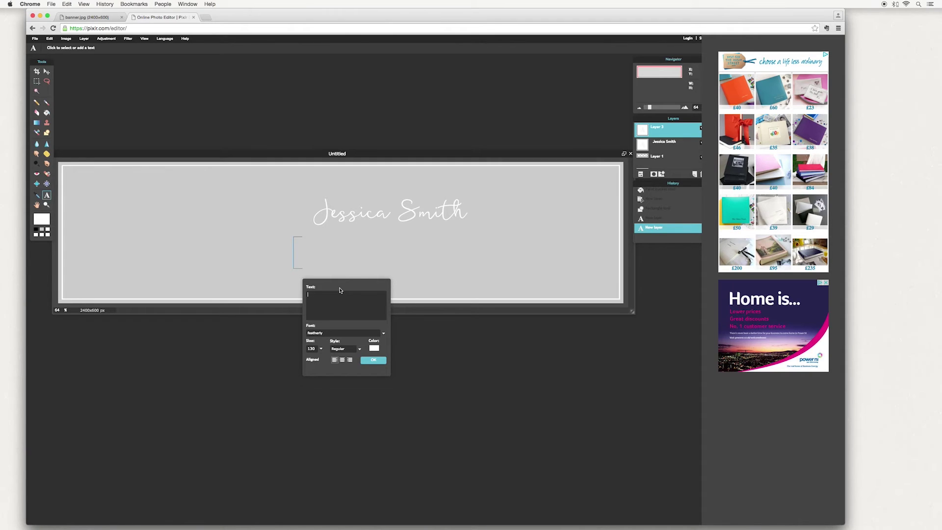
left_click(383, 333)
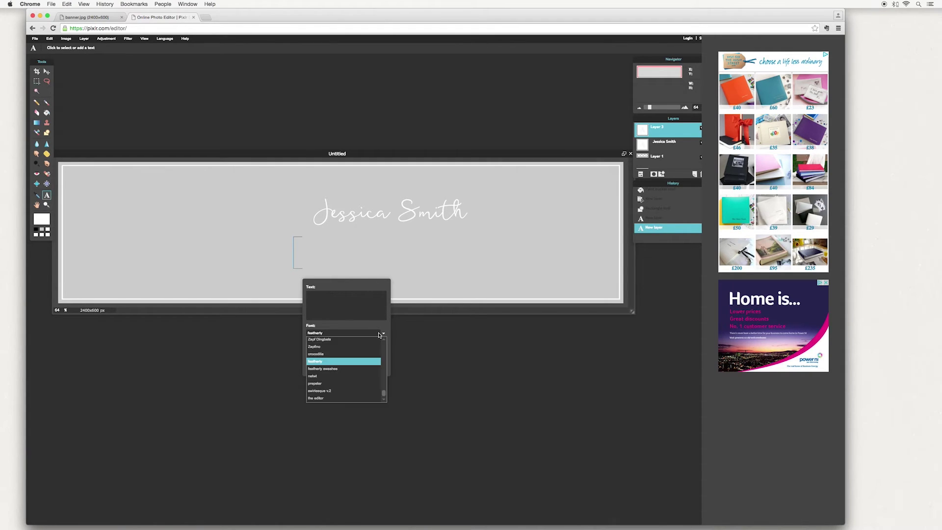
mouse_move(385, 393)
left_mouse_down()
mouse_move(384, 351)
mouse_move(385, 383)
left_mouse_up()
left_click(339, 381)
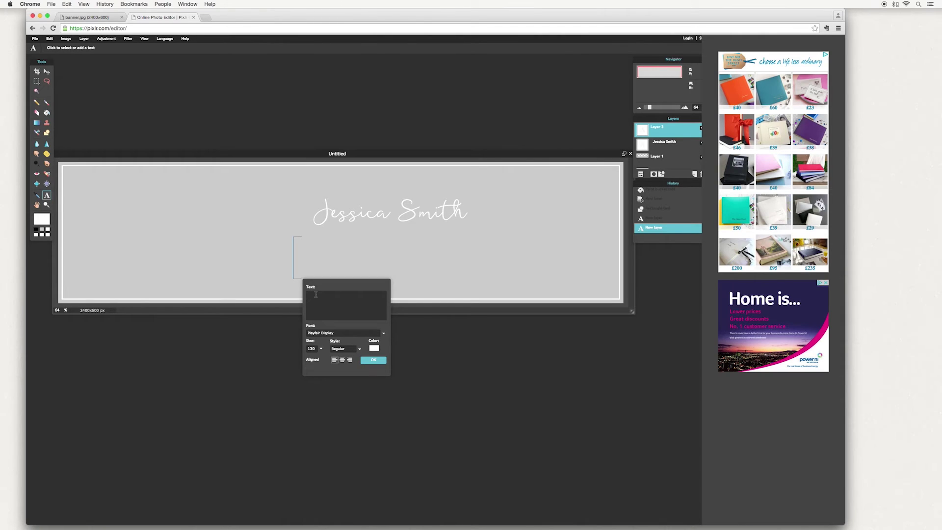
Type spaced-out PHOTOGRAPHY, size it to about 40, and commit the text.
type("P HO")
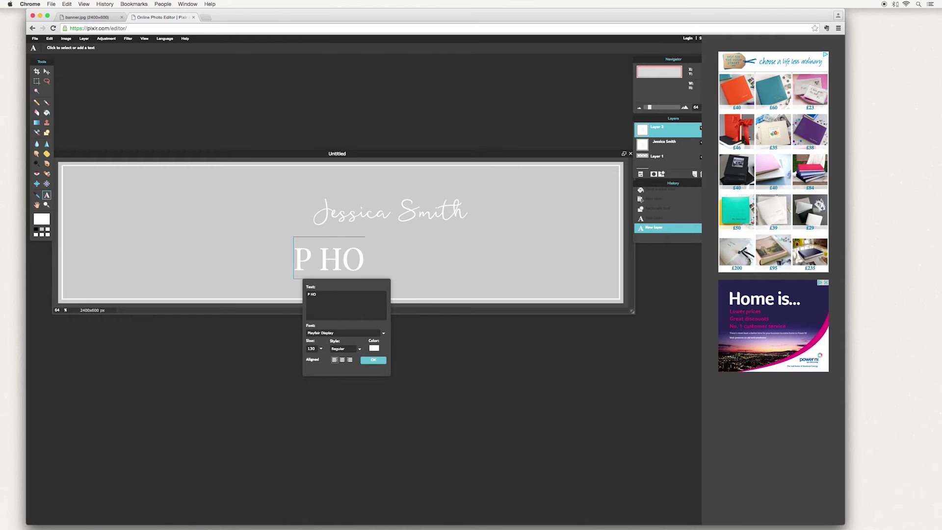
key("BackSpace")
type("O T O GR")
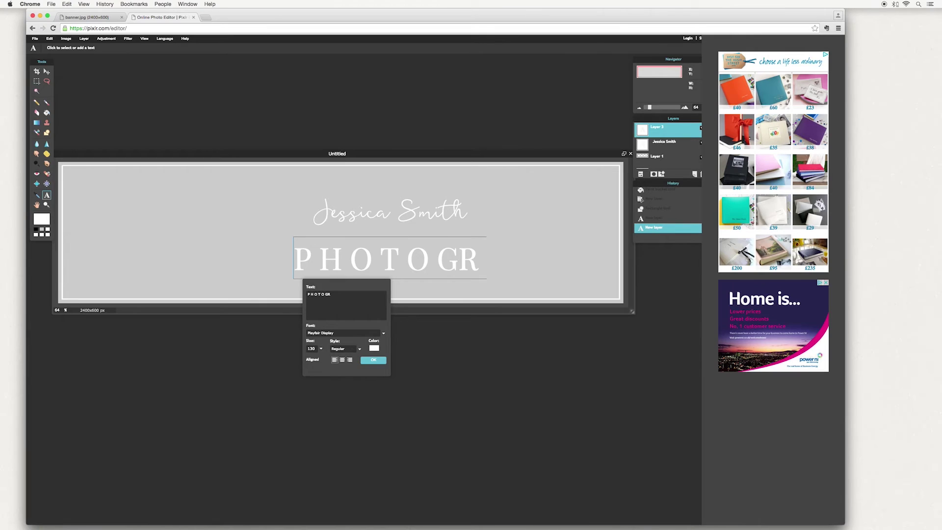
key("BackSpace")
type("RAPHY")
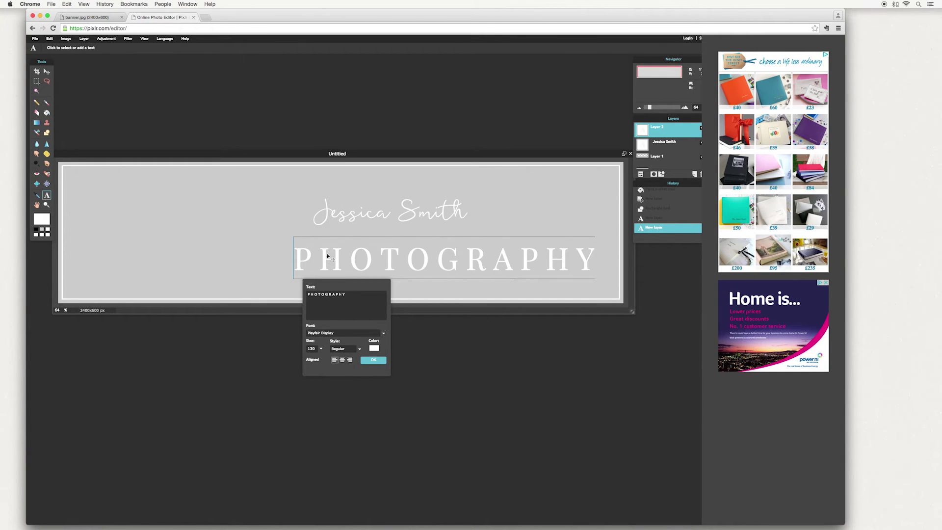
left_click(321, 349)
left_click_drag(322, 358, 295, 359)
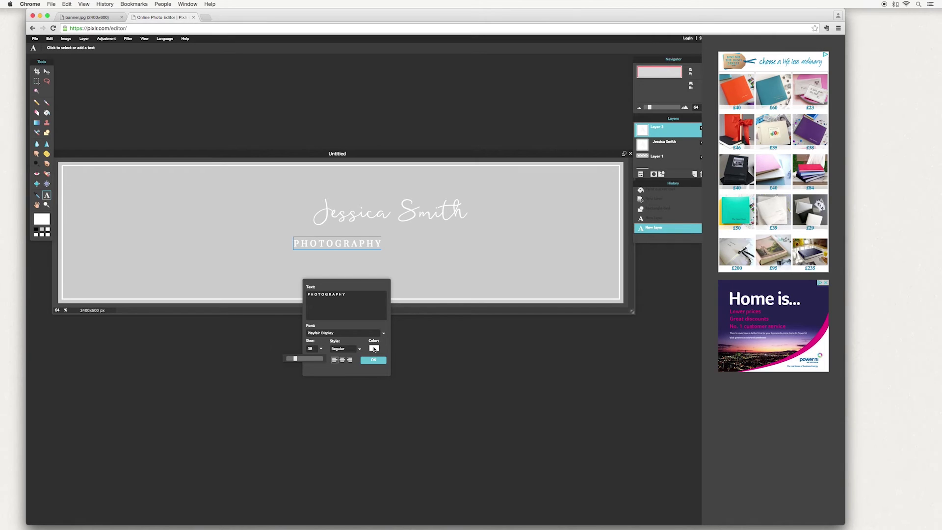
left_click(371, 362)
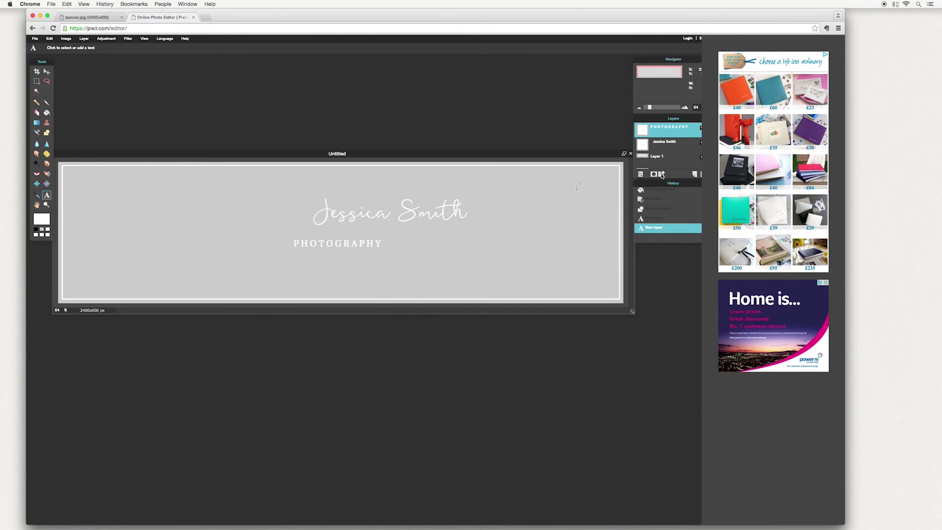
Move the name layer to the banner centre and place PHOTOGRAPHY centred directly beneath it.
left_click(671, 144)
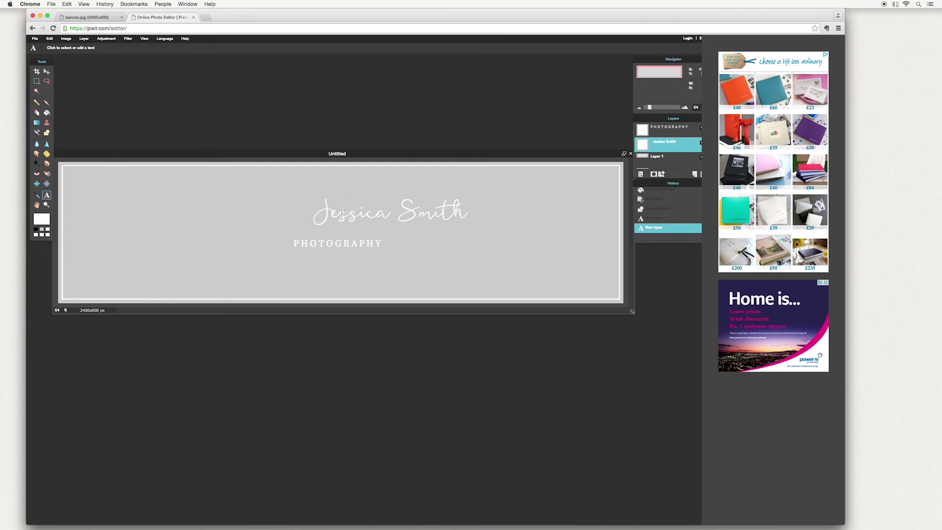
left_click(46, 72)
left_click_drag(379, 211, 340, 235)
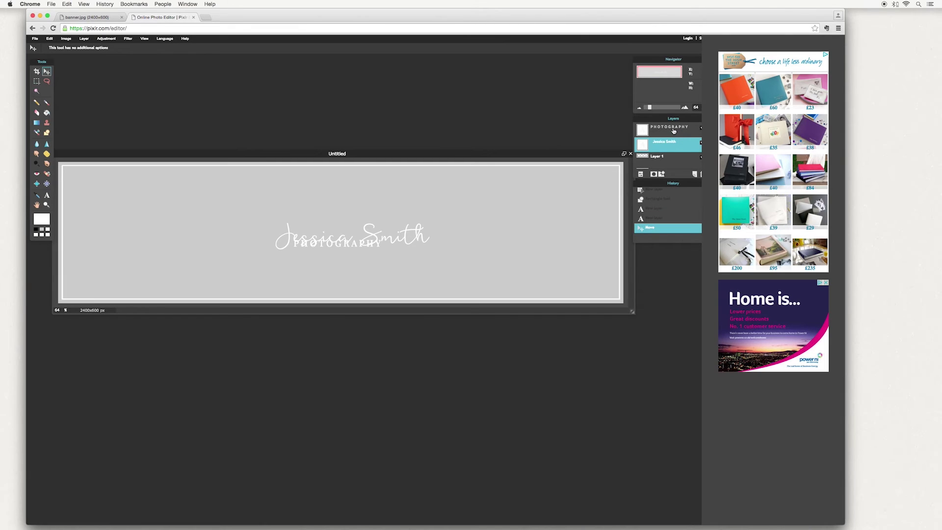
left_click(669, 128)
left_click_drag(401, 248, 416, 264)
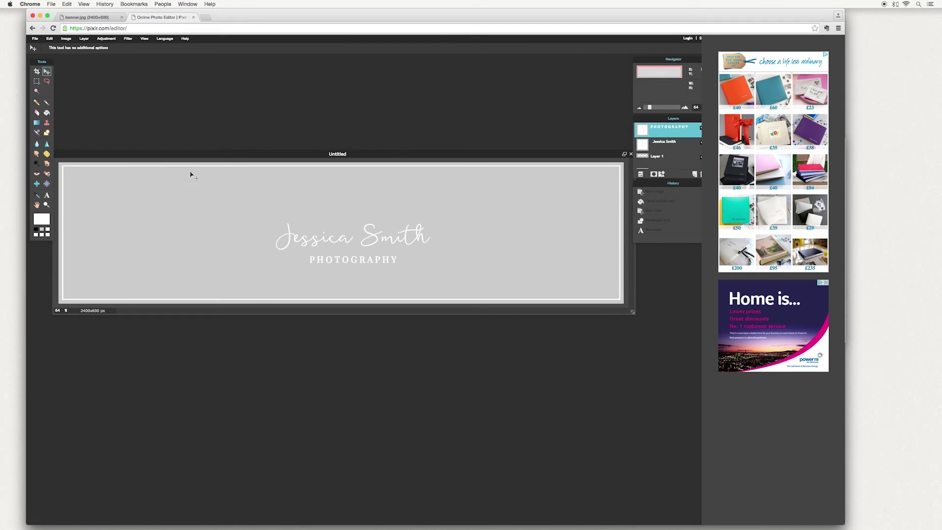
left_click(35, 38)
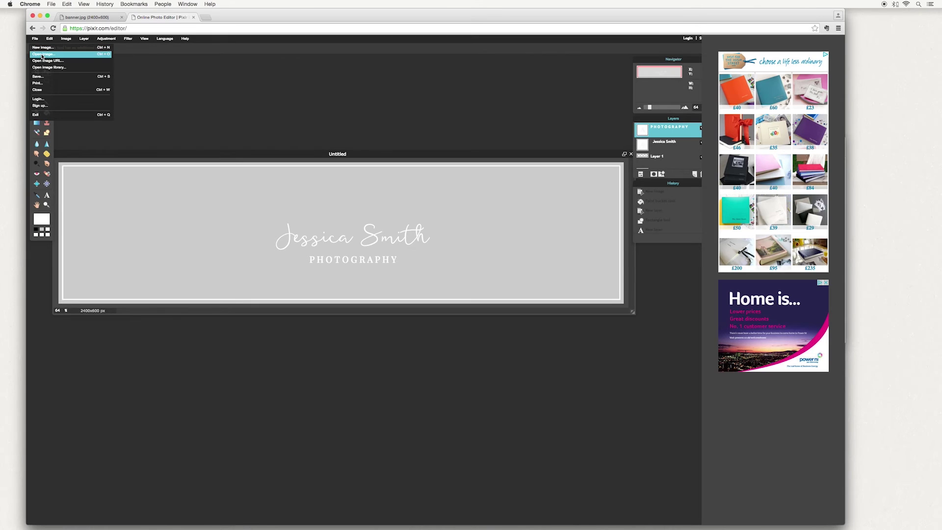
Open Pink and Orange Arrangement.png from the Belle Headers folder.
left_click(41, 55)
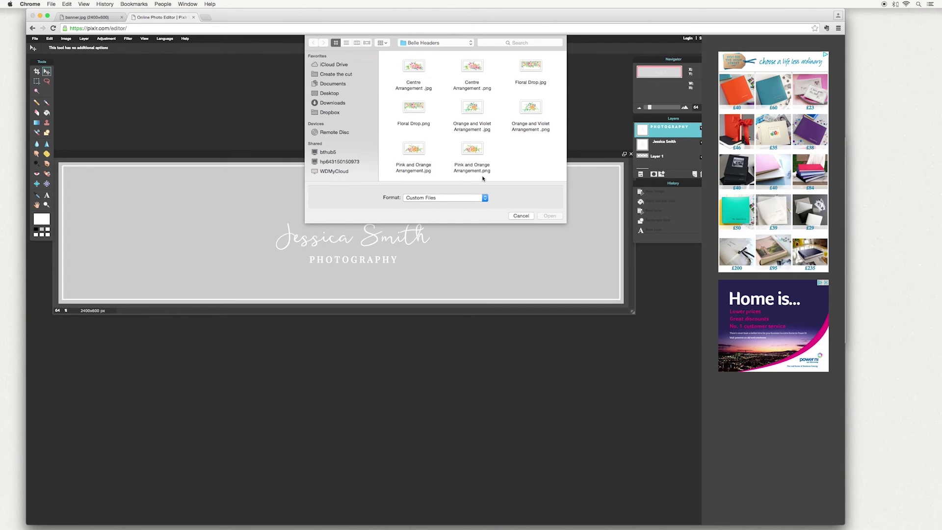
left_click(472, 149)
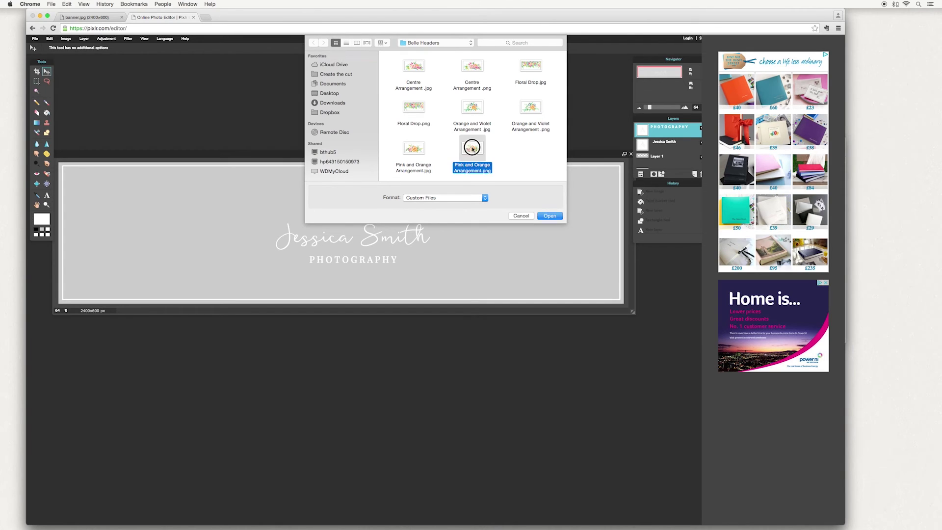
left_click(549, 216)
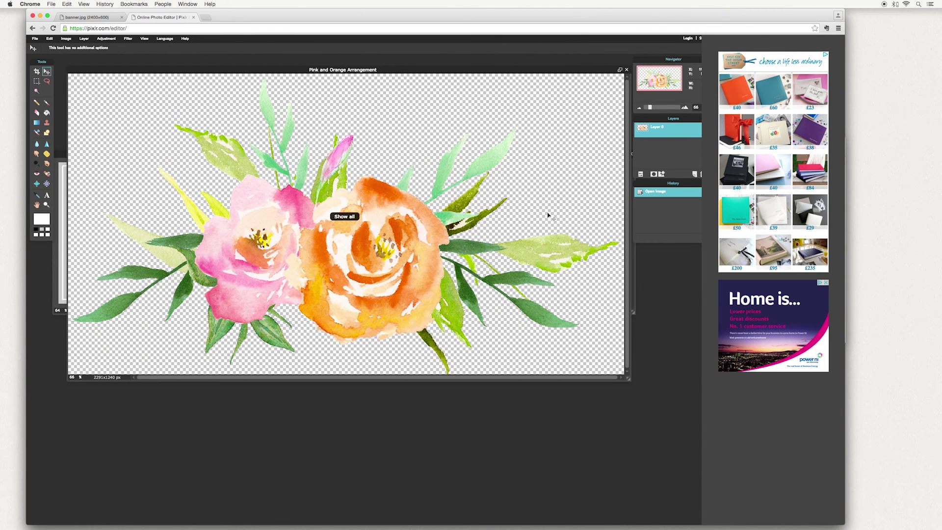
Select all of the Pink and Orange Arrangement image and copy it.
left_click_drag(395, 70, 390, 240)
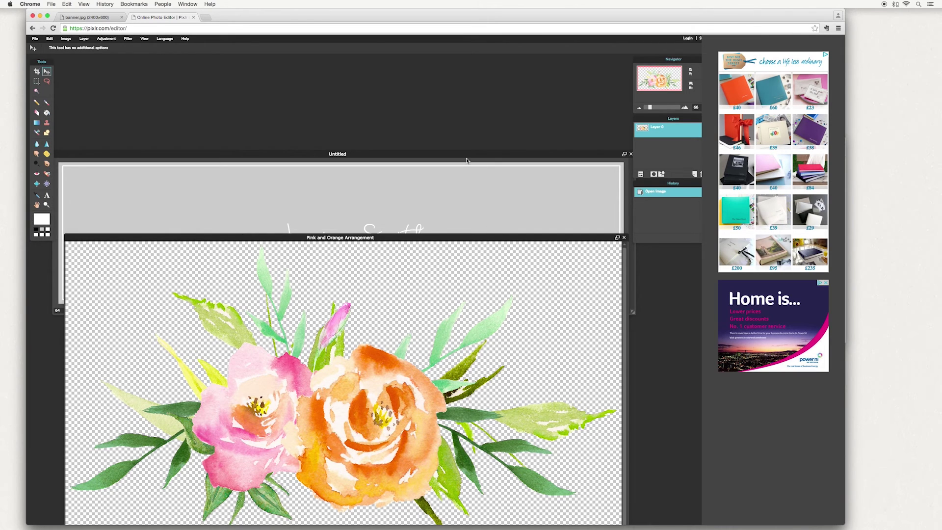
left_click_drag(368, 152, 372, 66)
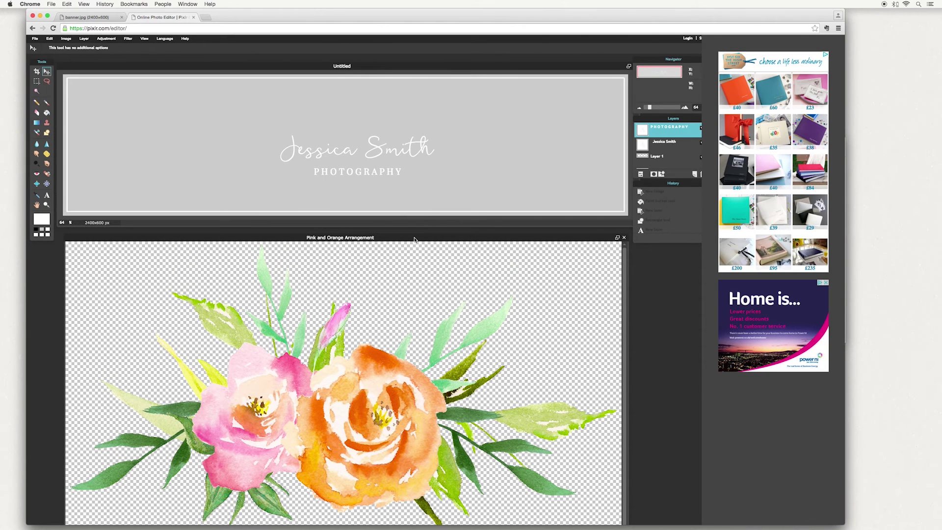
left_click_drag(412, 239, 412, 116)
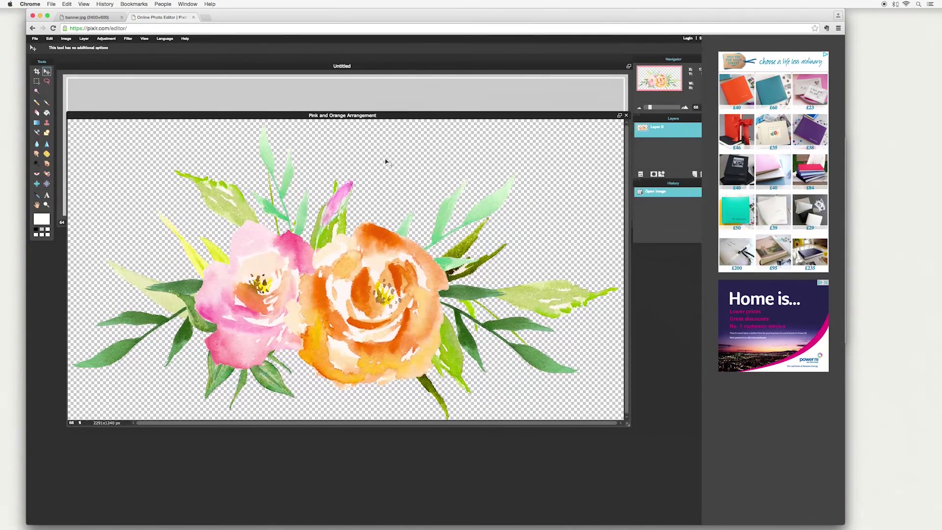
left_click(50, 38)
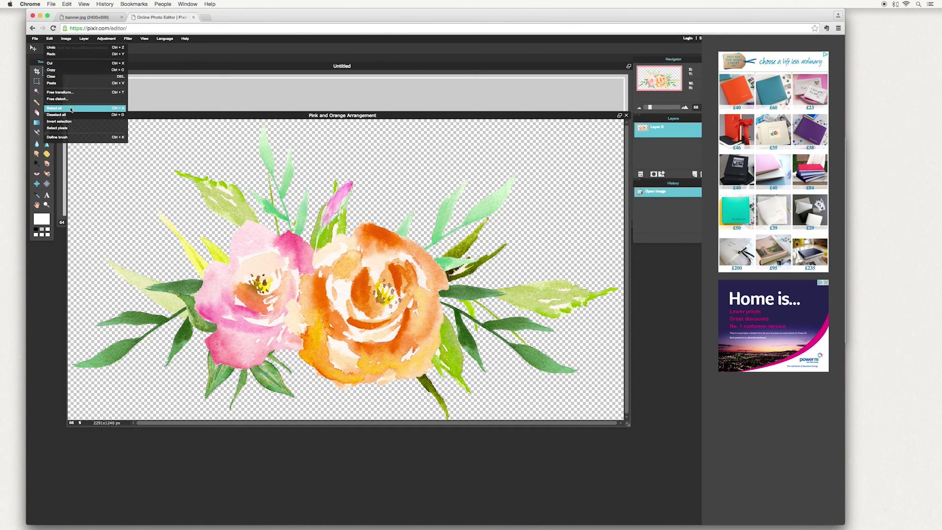
left_click(54, 108)
left_click(50, 38)
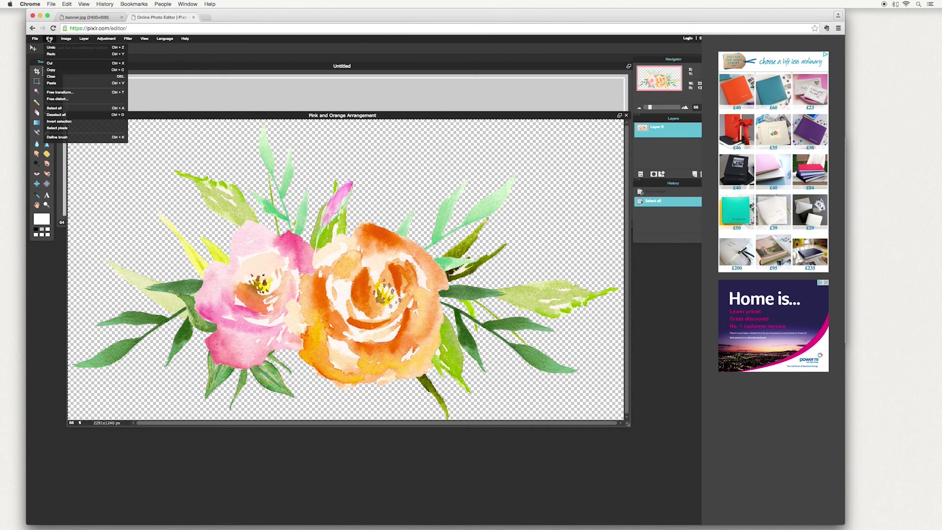
left_click(59, 73)
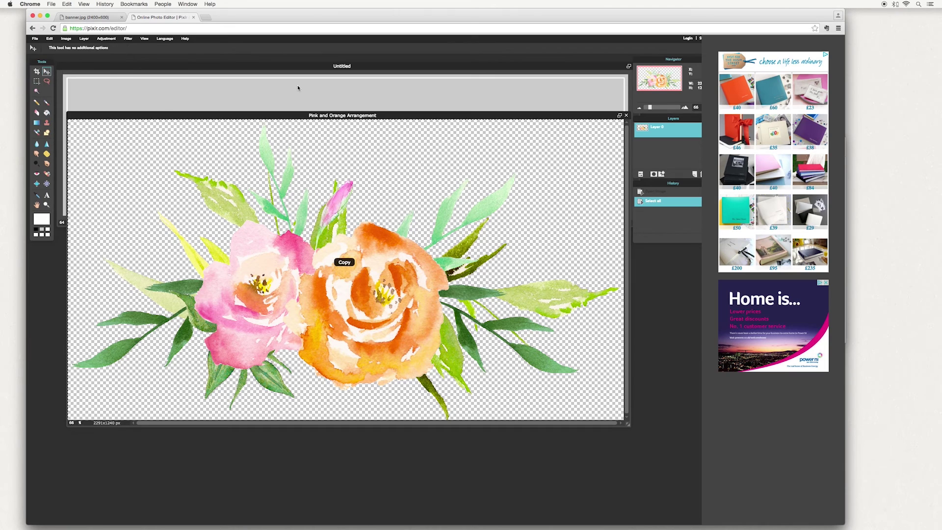
Paste the copied flowers into the Untitled banner as a new layer.
left_click(332, 66)
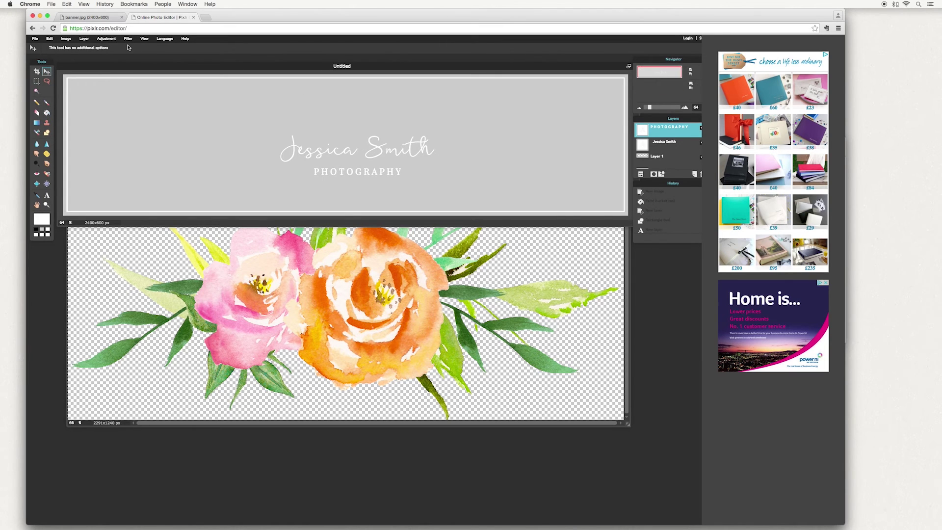
left_click(49, 39)
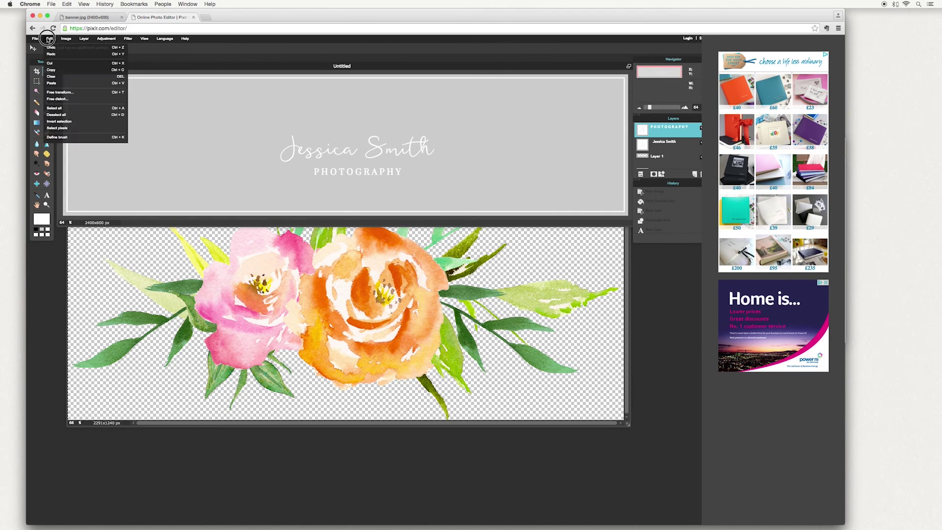
left_click(58, 83)
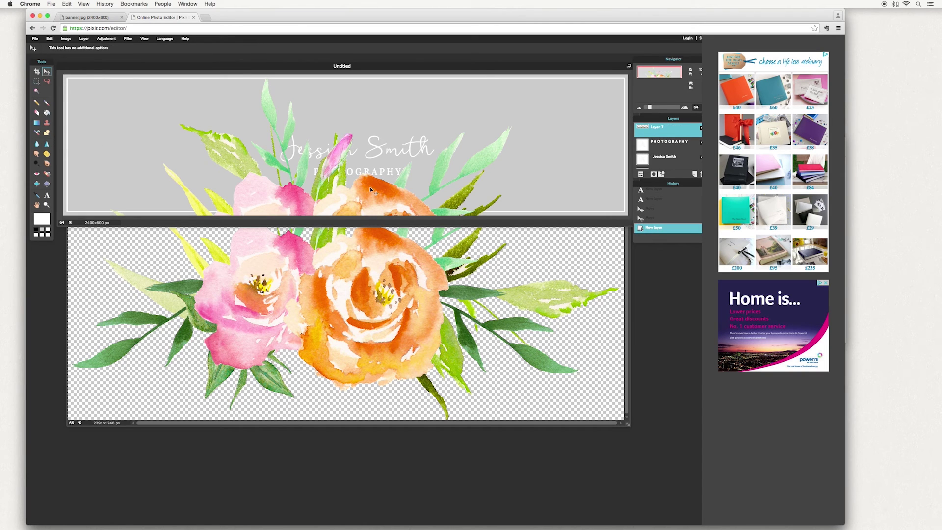
left_click(629, 331)
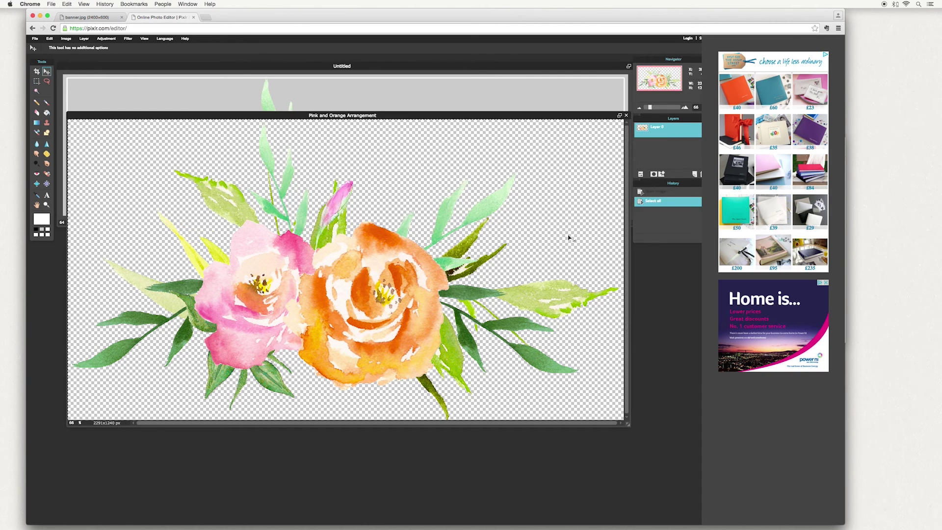
Close Pink and Orange Arrangement.png without saving, then move the pasted flowers down along the banner's bottom edge.
left_click(626, 116)
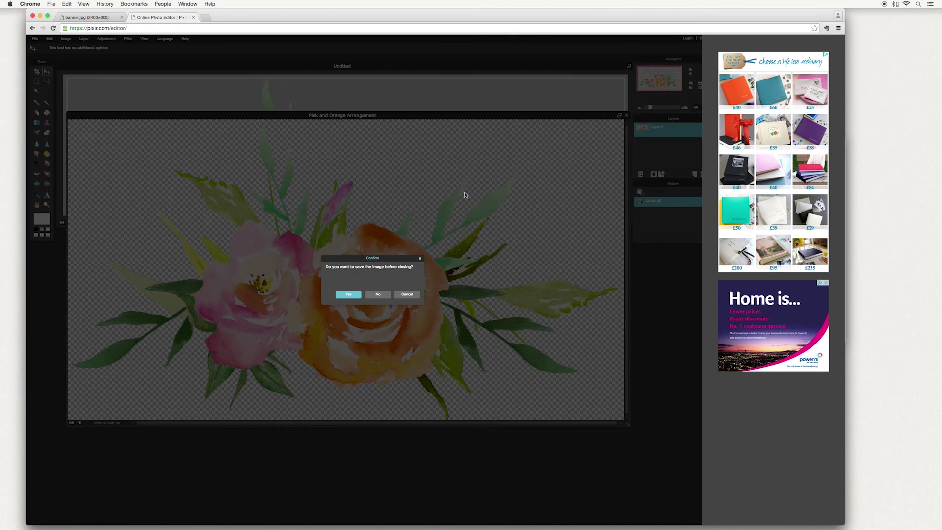
left_click(378, 295)
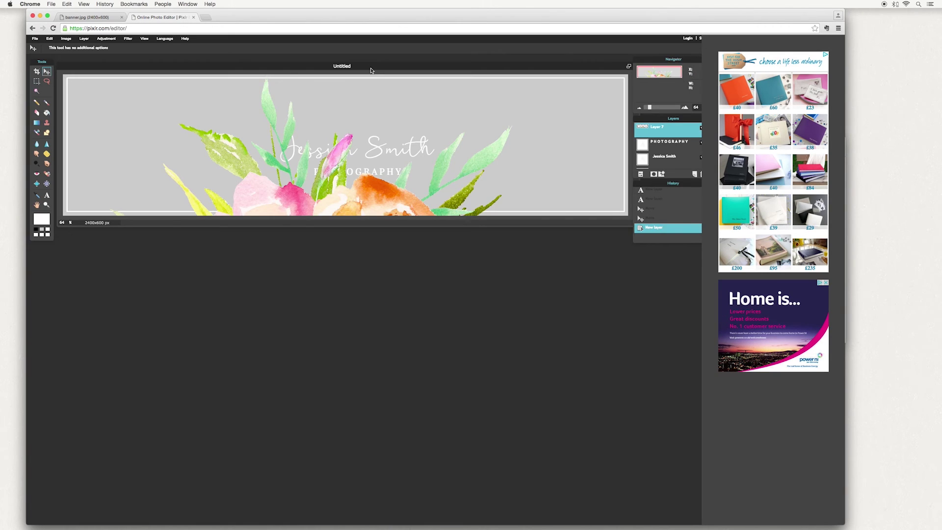
left_click_drag(369, 65, 371, 133)
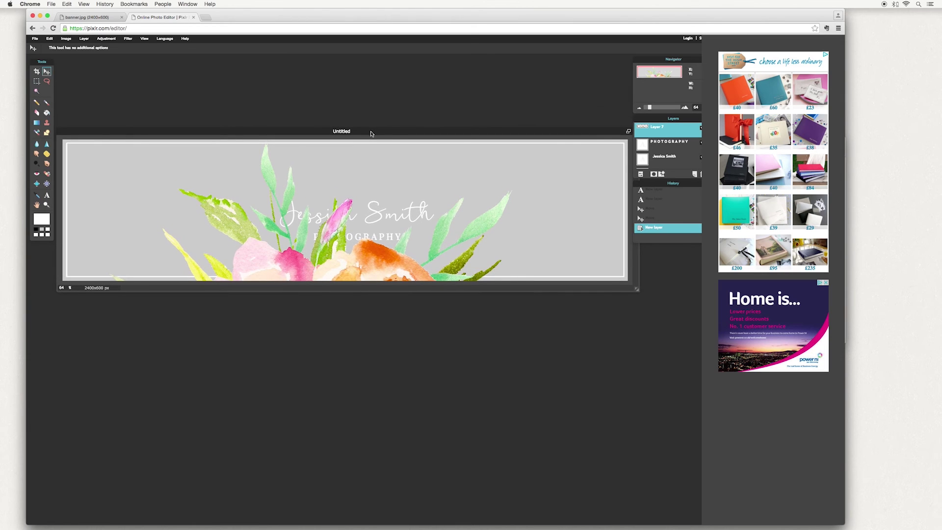
left_click_drag(347, 263, 374, 214)
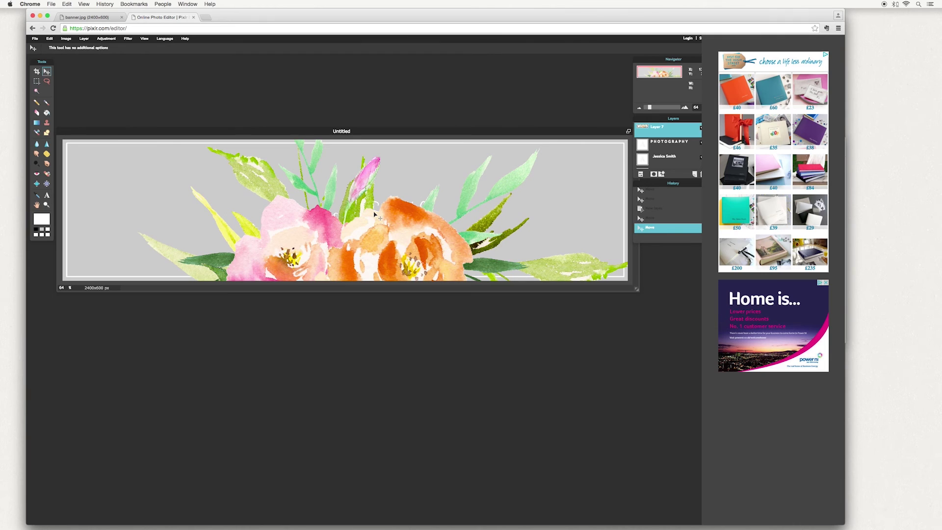
Free-transform the flowers smaller, place them at top centre above the script name, and apply.
left_click(49, 40)
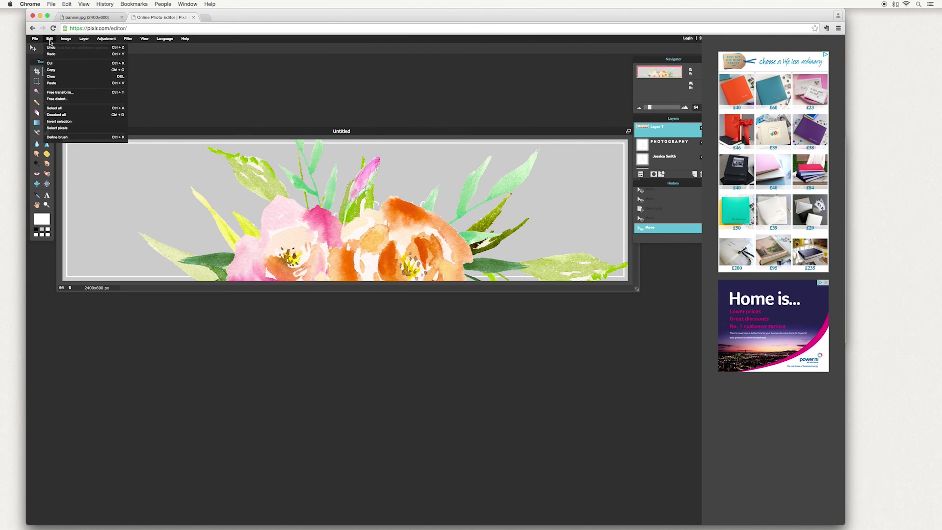
left_click(67, 92)
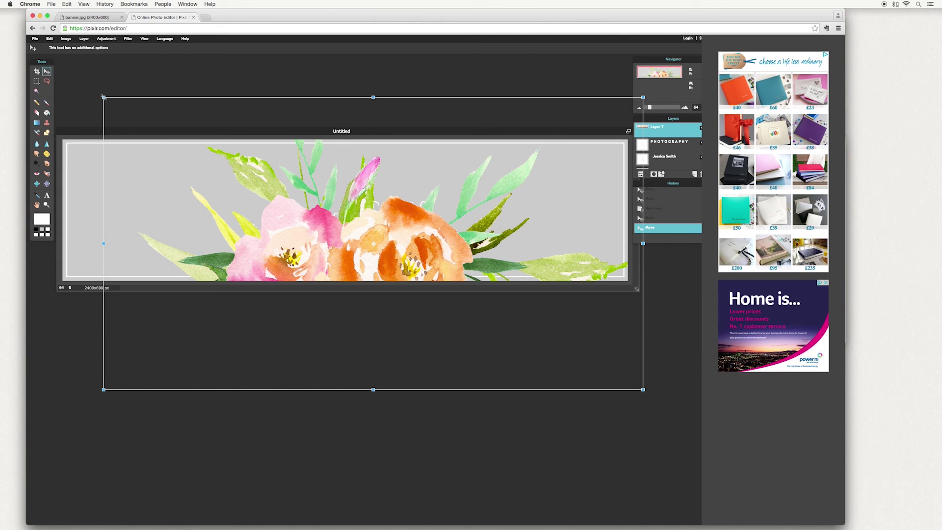
left_click_drag(104, 97, 220, 180)
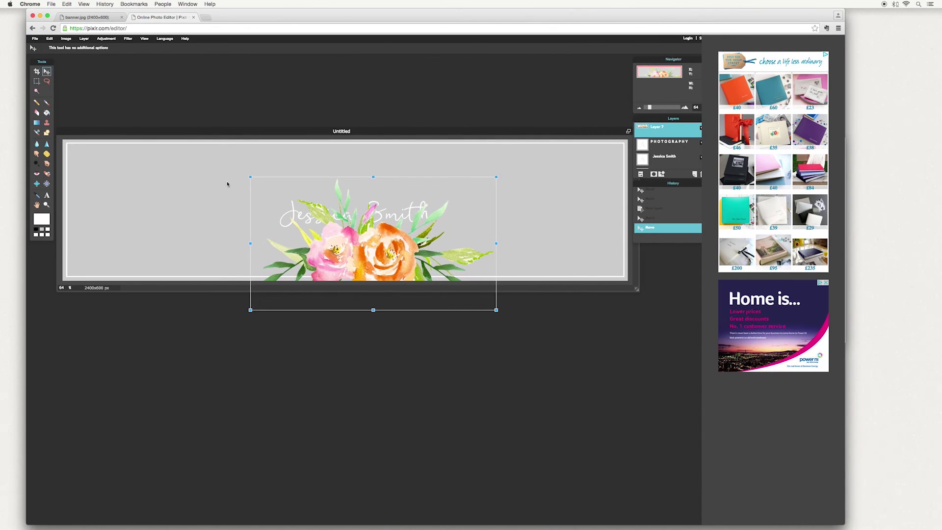
left_click_drag(383, 238, 385, 160)
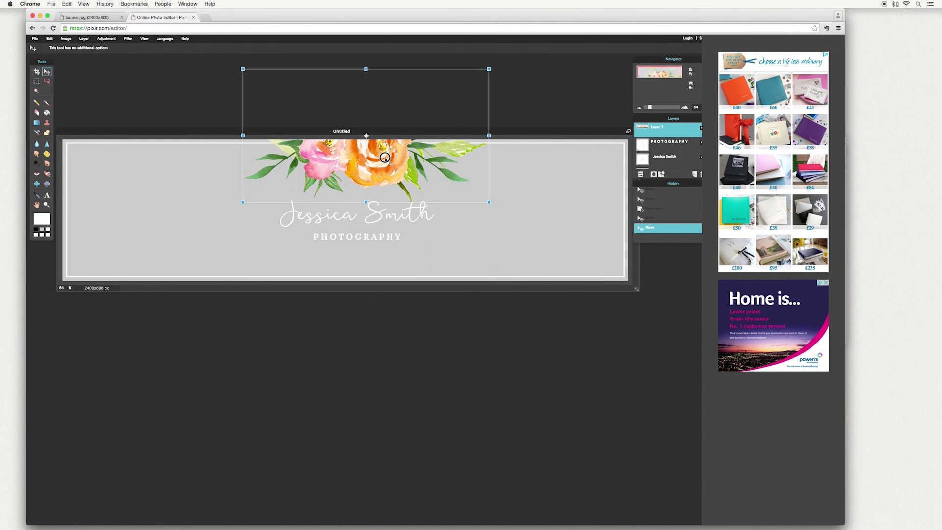
left_click_drag(488, 201, 484, 199)
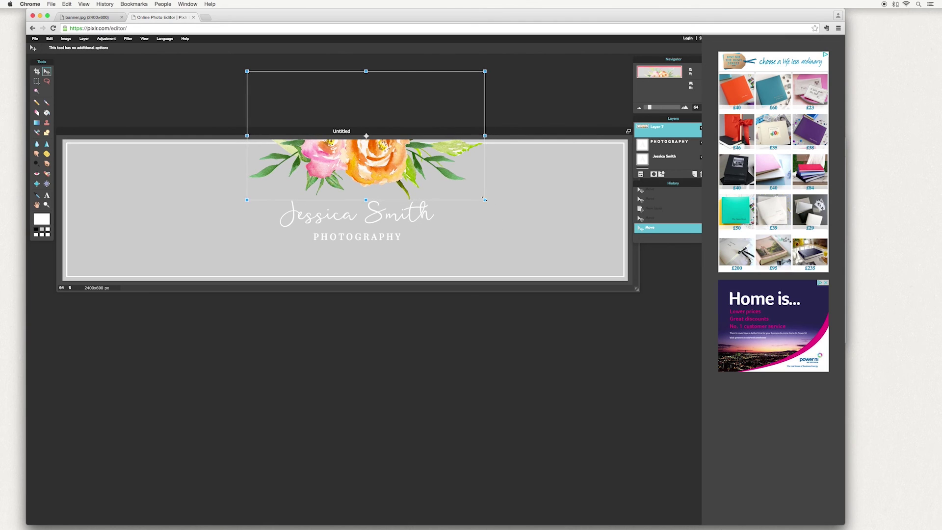
left_click_drag(408, 163, 404, 166)
left_click(512, 178)
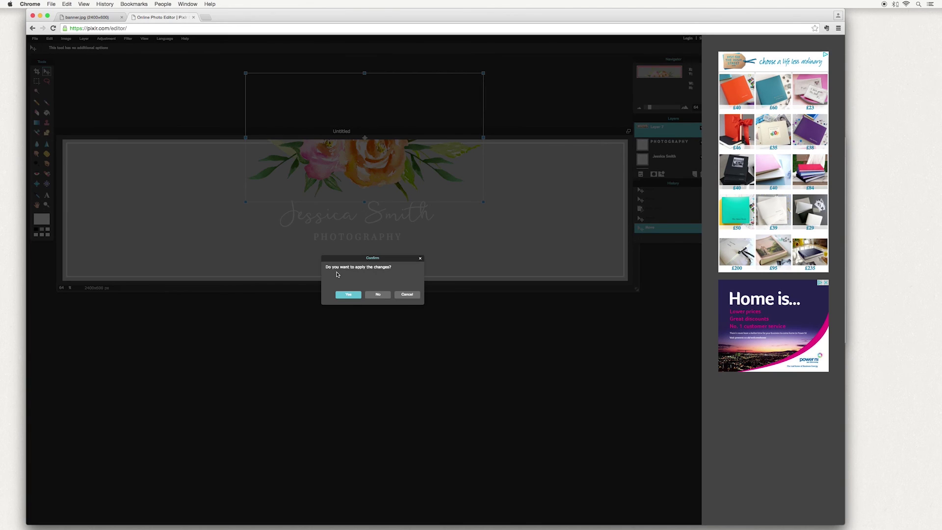
left_click(349, 295)
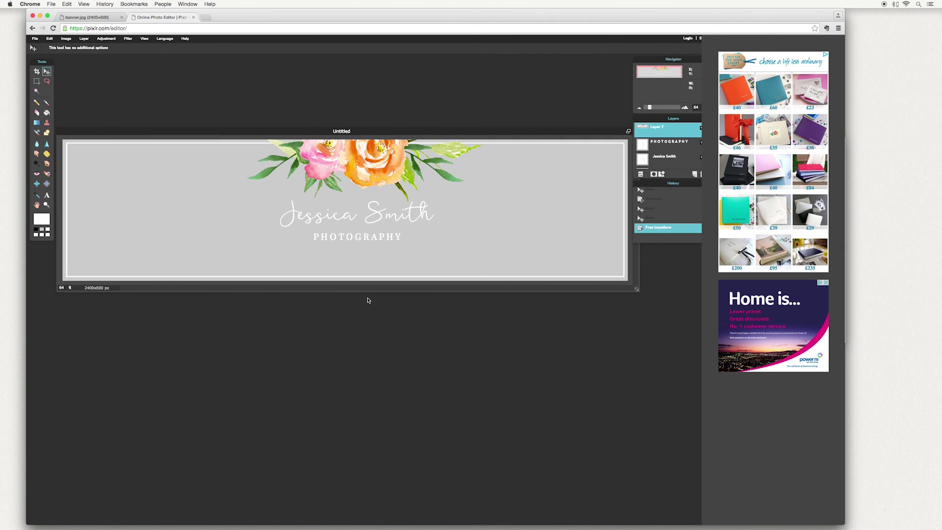
In the save options, keep JPEG as the format and raise quality to 100.
left_click(34, 39)
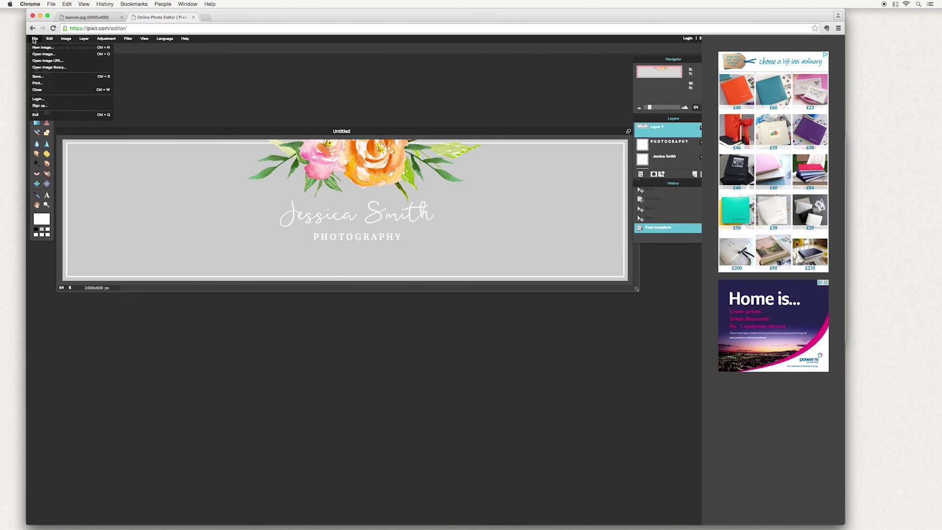
left_click(44, 77)
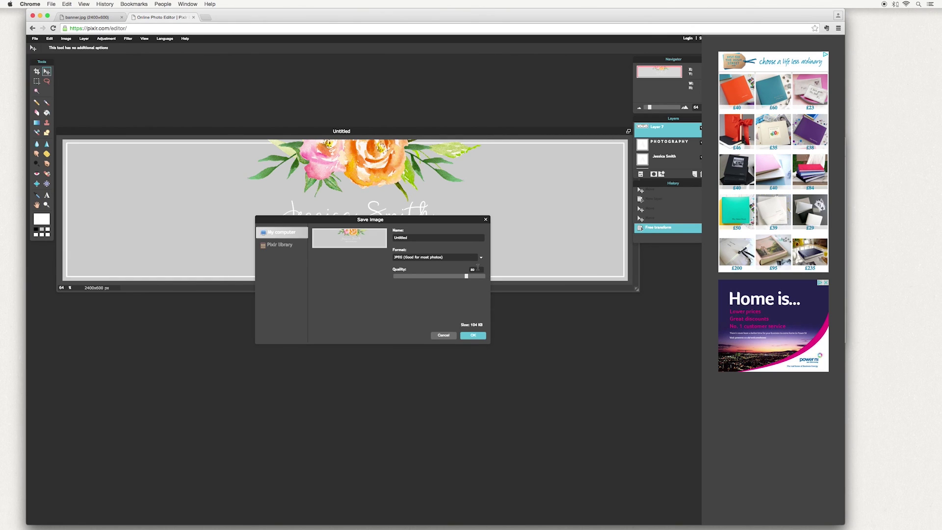
left_click(481, 257)
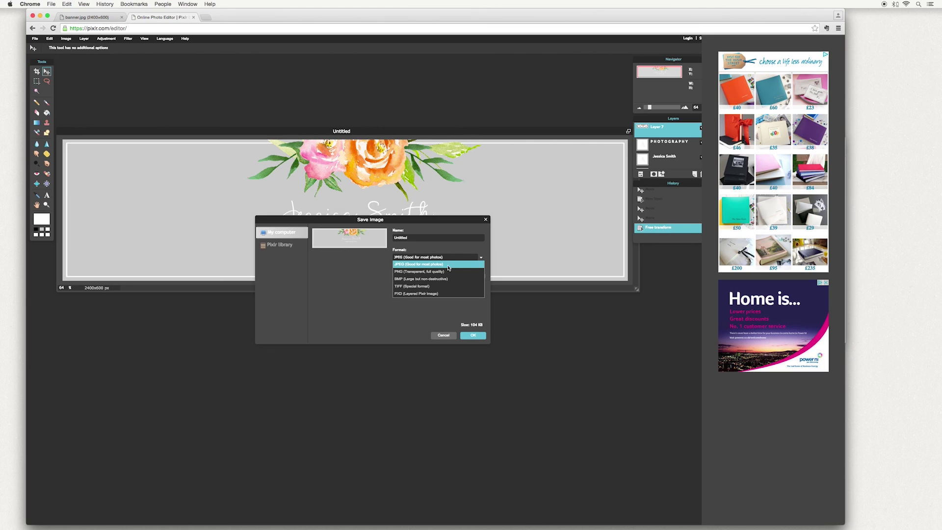
left_click(466, 253)
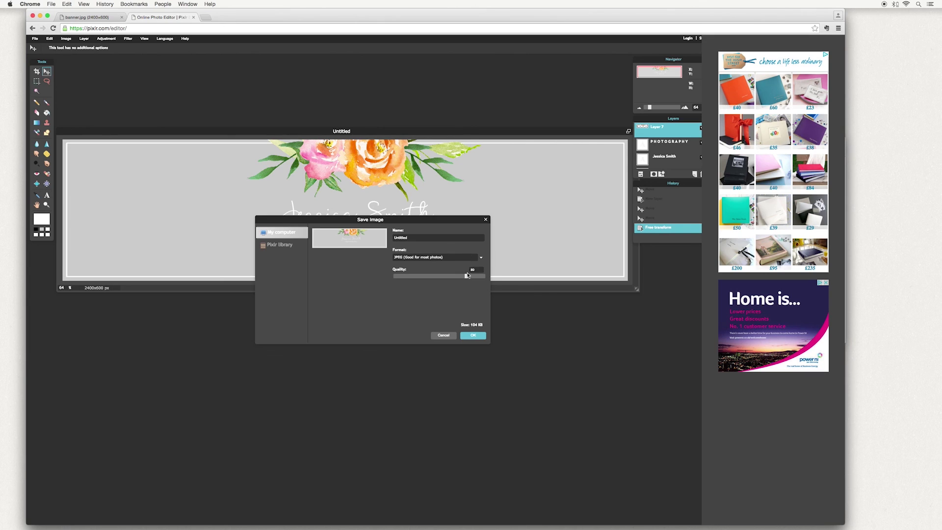
left_click_drag(466, 275, 483, 277)
Accept the JPEG settings, name the file 'Etsy Banner' and save it to the Desktop.
left_click(472, 336)
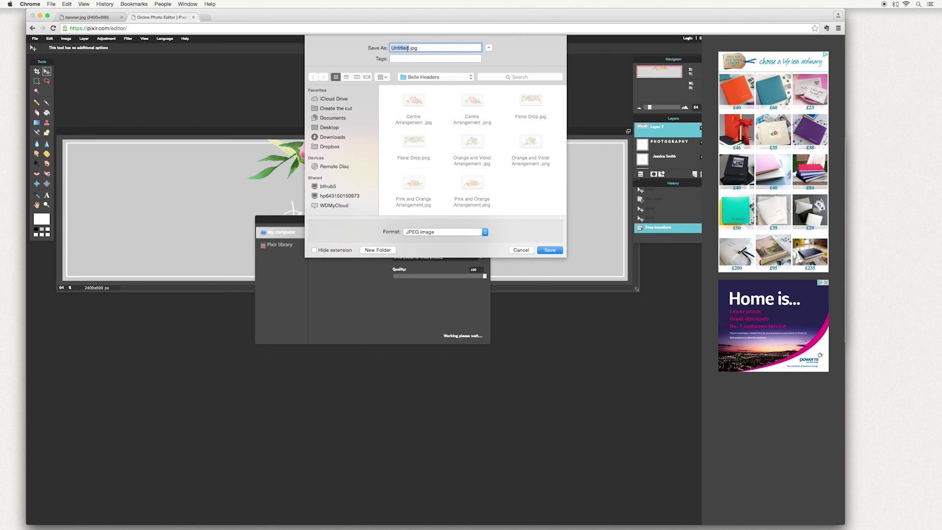
type("Etsy Banner")
left_click(331, 127)
left_click(550, 250)
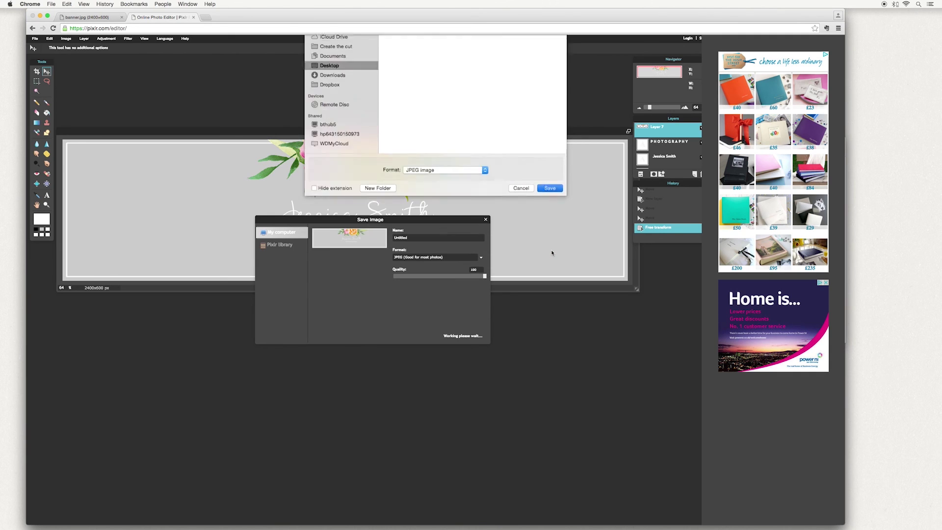